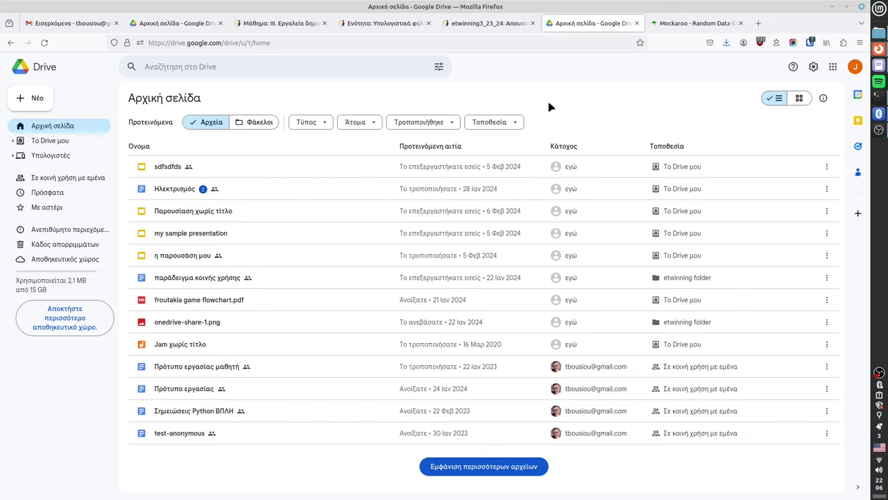
Step: Create a new blank Google Sheets spreadsheet from the Drive New menu
left_click(35, 99)
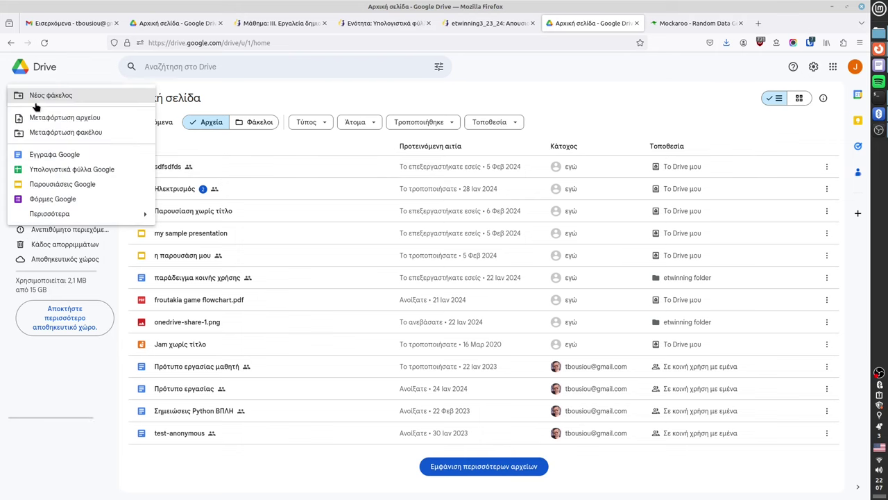
left_click(60, 170)
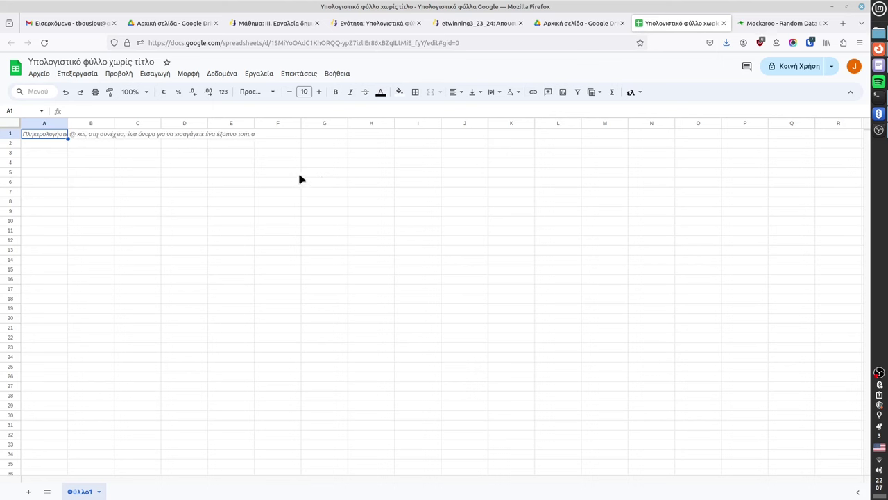
Step: Upload MOCK_DATA(5).csv from Downloads into the File > Import dialog
left_click(38, 74)
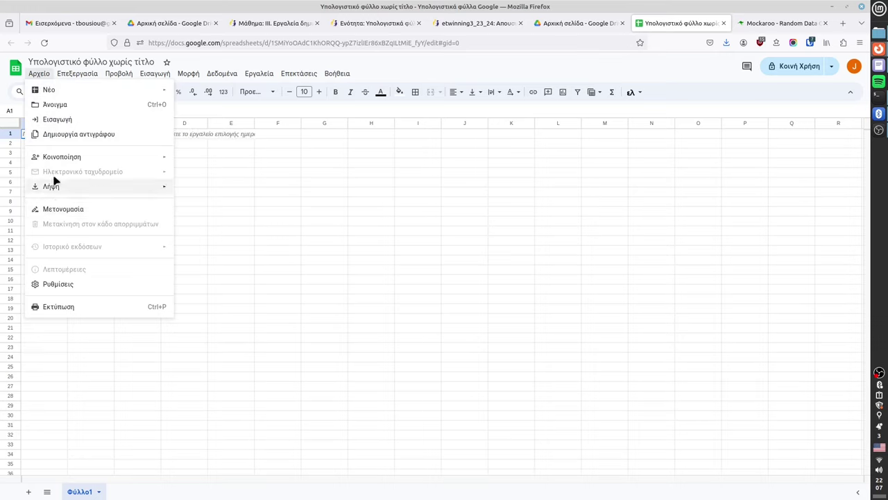
left_click(56, 119)
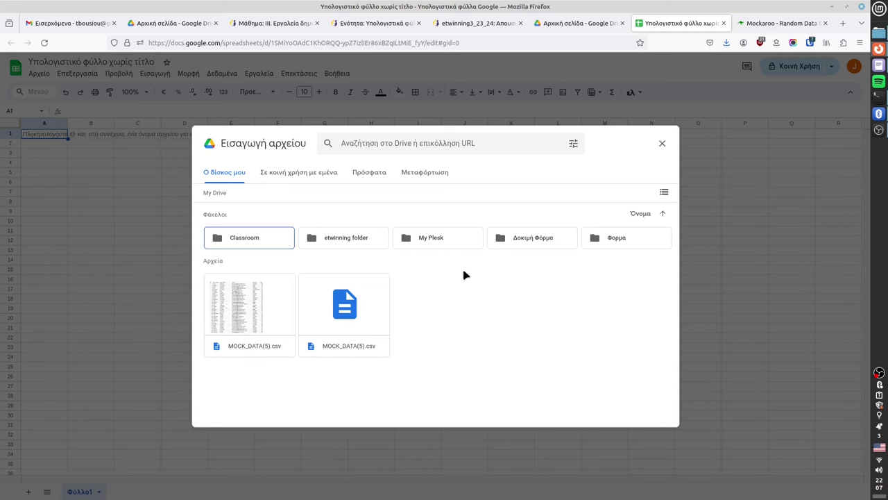
left_click(422, 177)
left_click(435, 337)
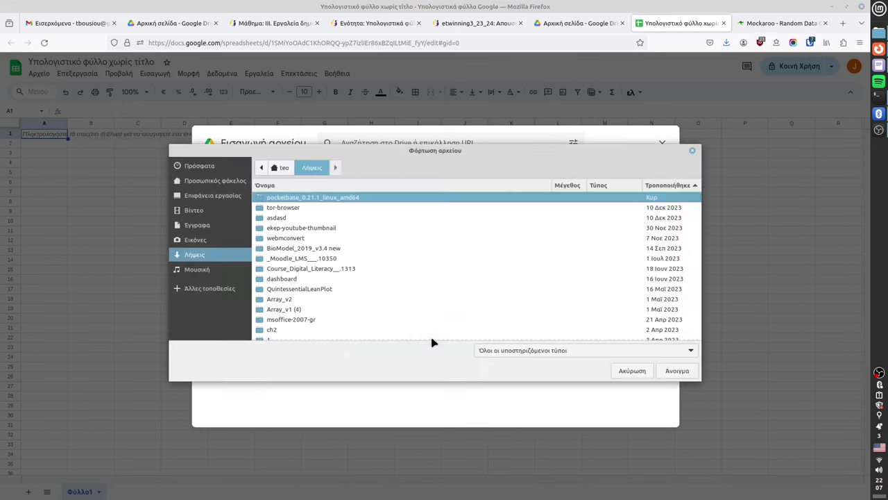
scroll(383, 284, "down", 3)
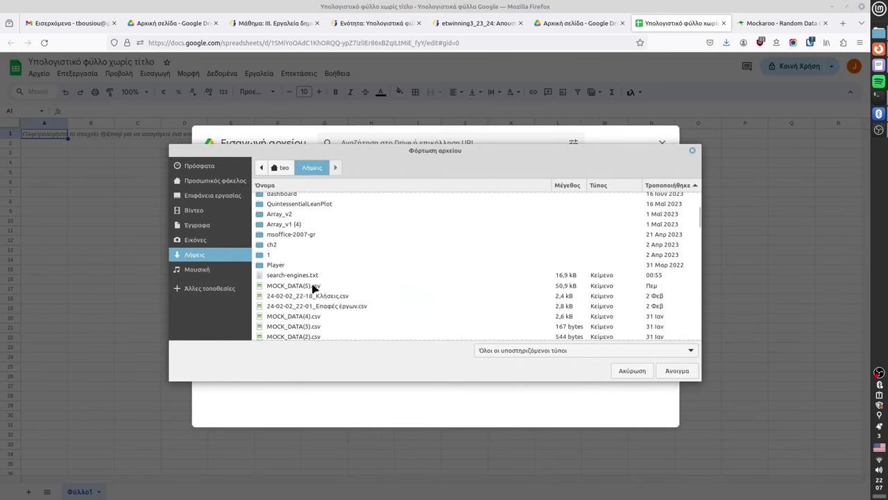
left_click(314, 287)
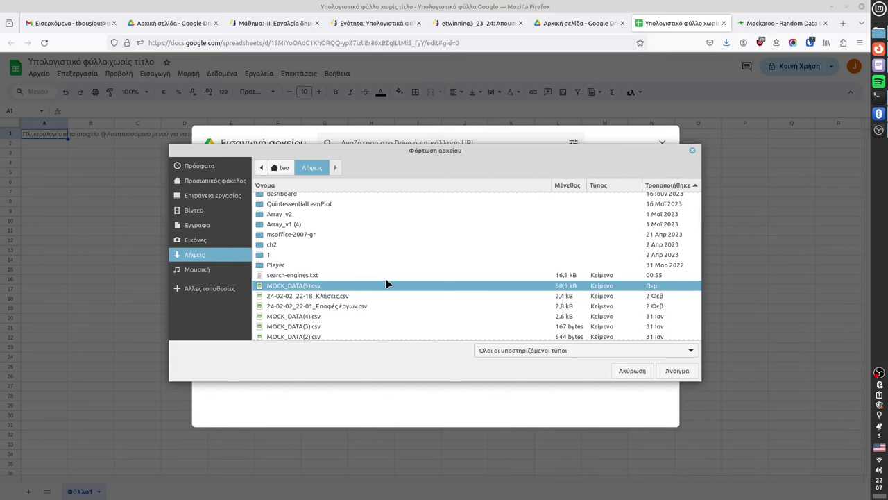
left_click(676, 372)
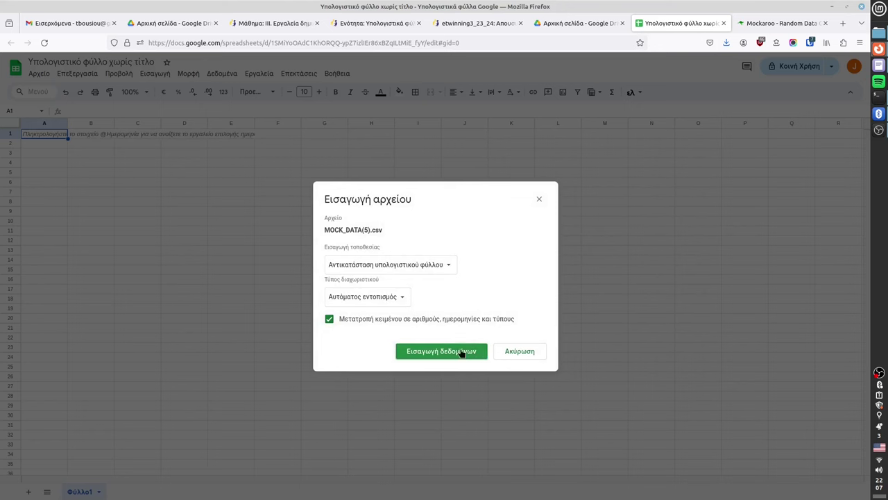
Step: Import the CSV with the location set to Replace current sheet
left_click(450, 267)
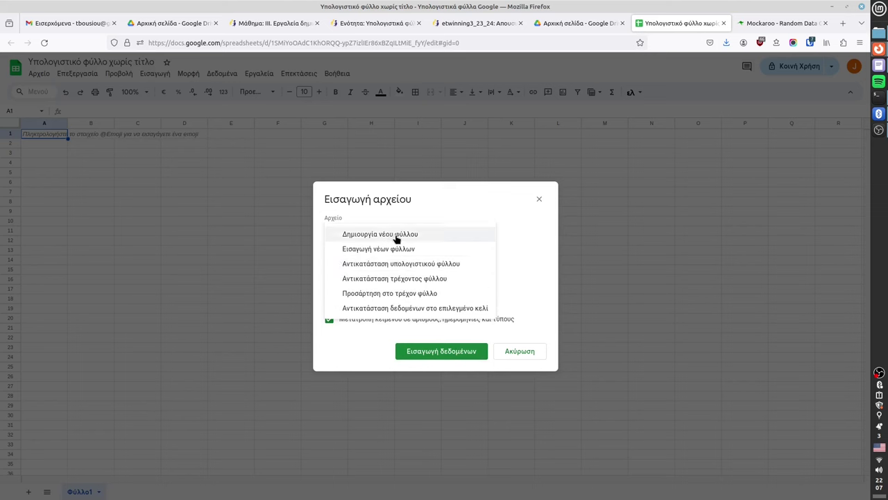
left_click(442, 280)
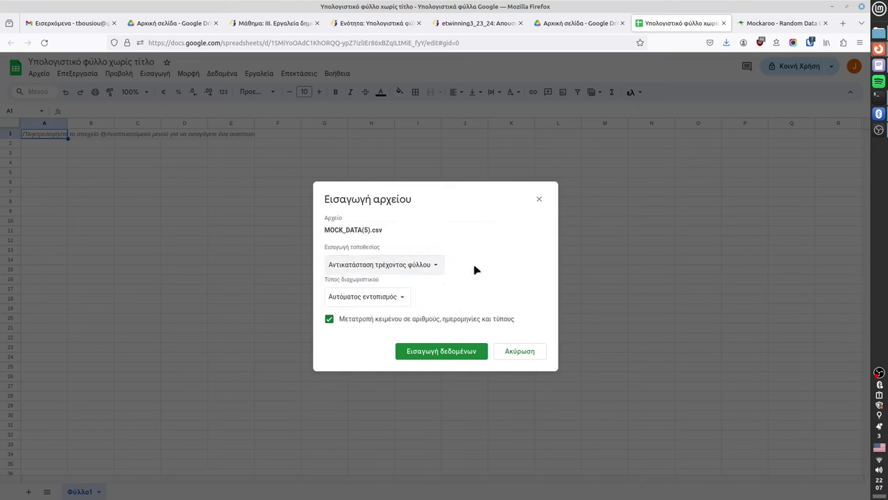
left_click(455, 351)
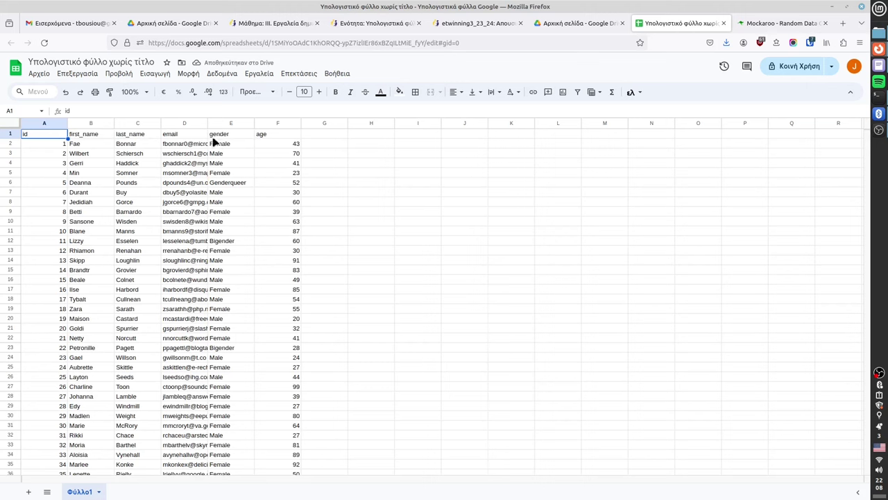
Step: Widen column D so the email addresses show in full
left_click_drag(208, 122, 239, 123)
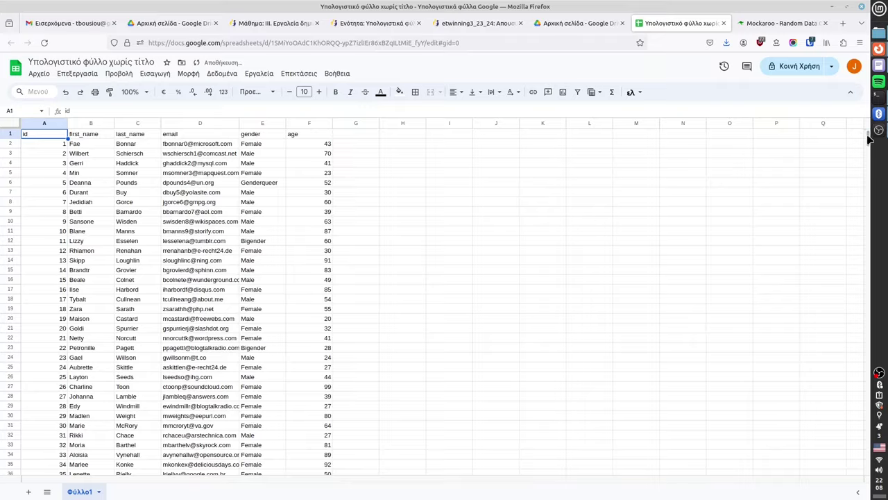
mouse_move(868, 137)
left_mouse_down()
mouse_move(867, 421)
mouse_move(868, 343)
left_mouse_up()
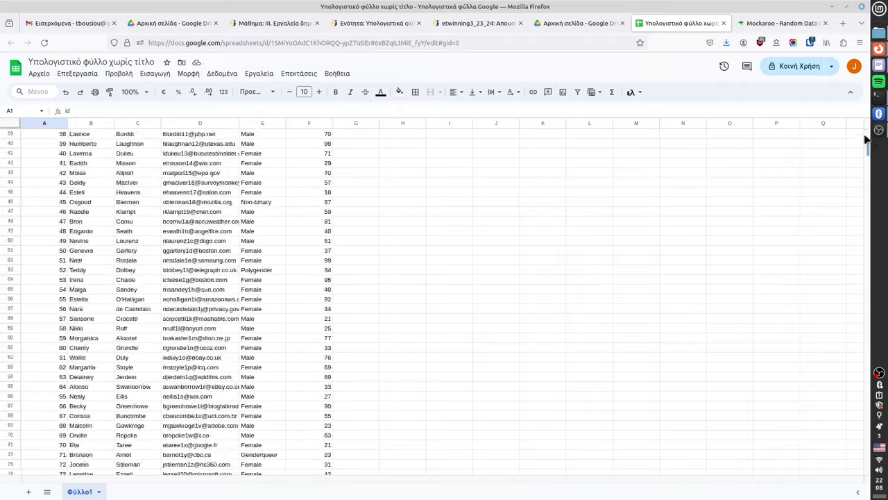
left_click_drag(868, 344, 868, 135)
Step: Review the imported data: the last name in C5, ages in column F, and the email in D10
left_click(128, 176)
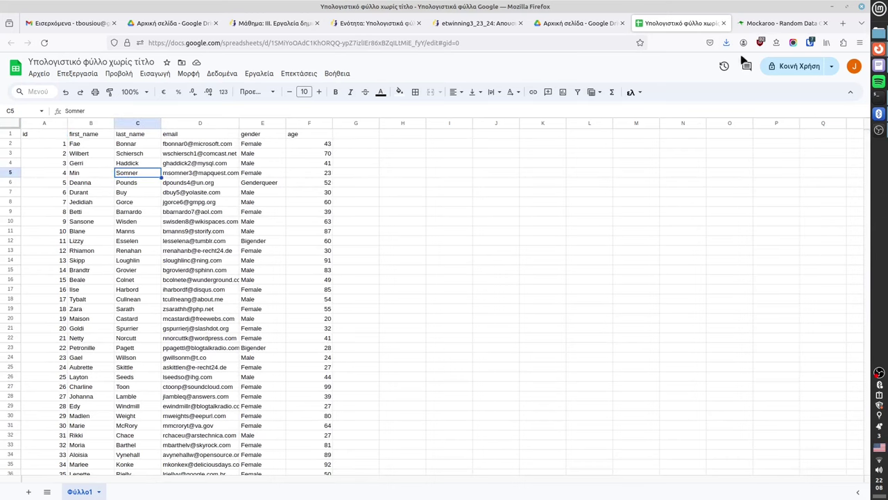
left_click(777, 23)
left_click(676, 23)
left_click(309, 146)
left_click(236, 222)
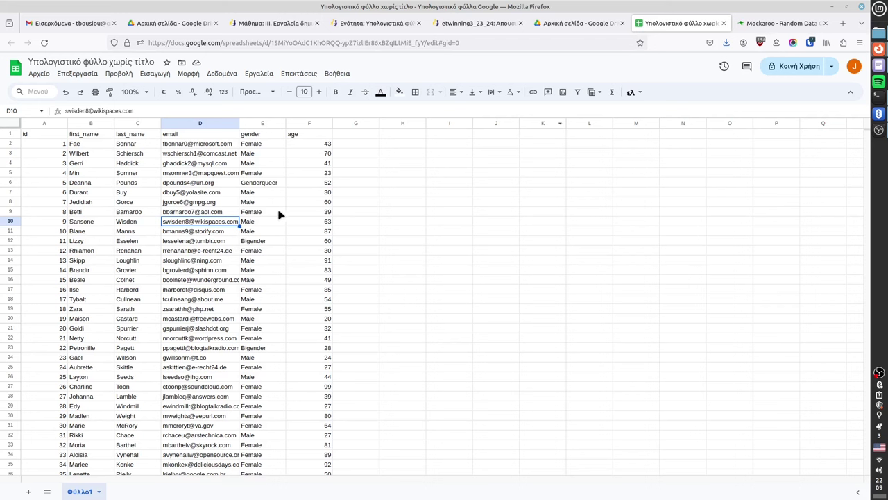
left_click(196, 194)
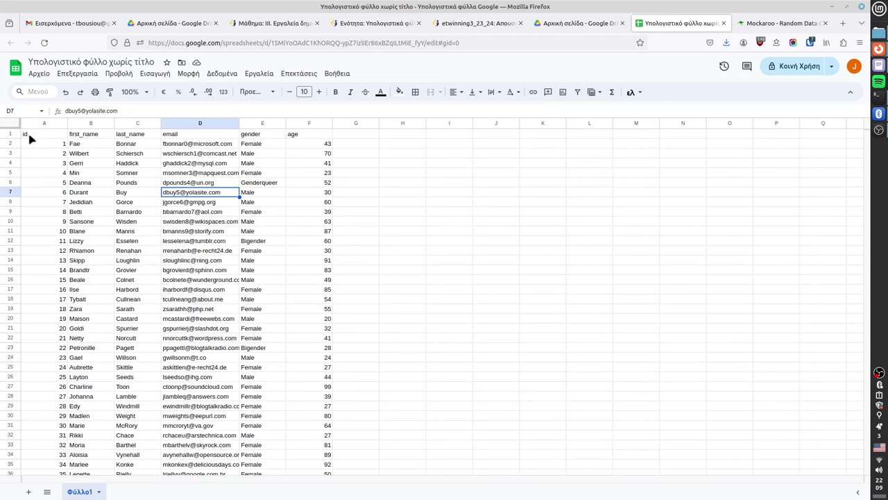
left_click_drag(30, 137, 309, 138)
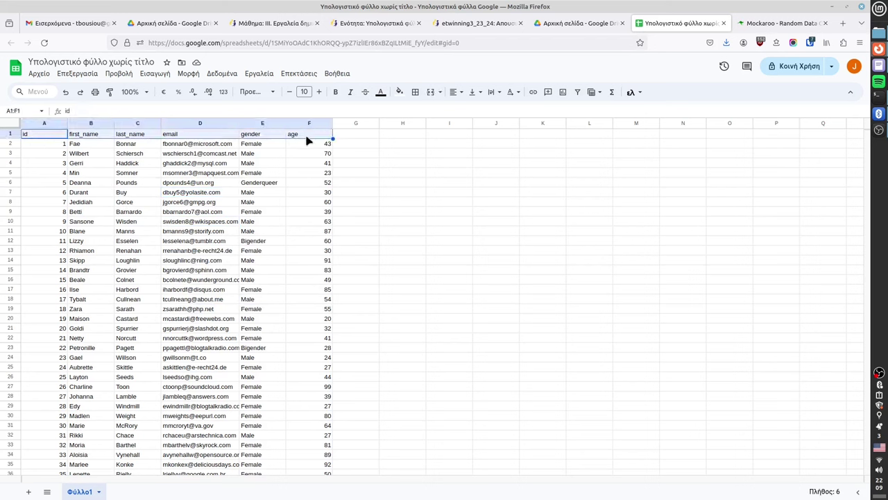
left_click(258, 174)
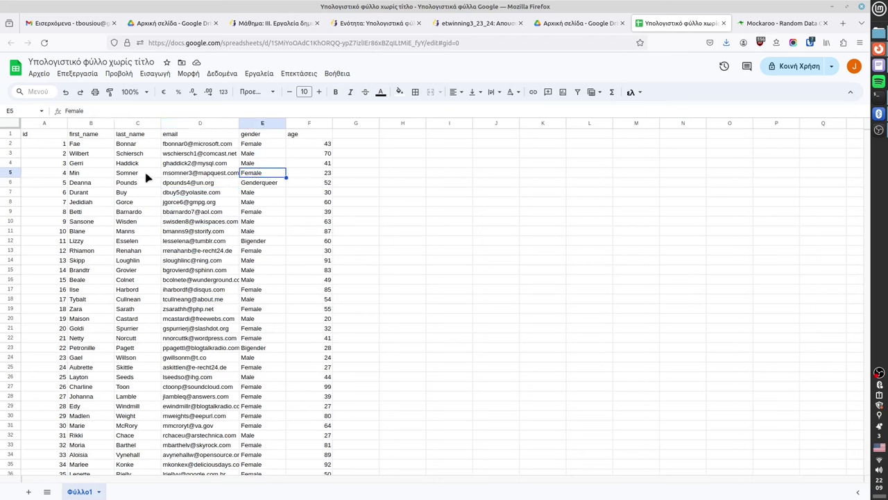
left_click(11, 153)
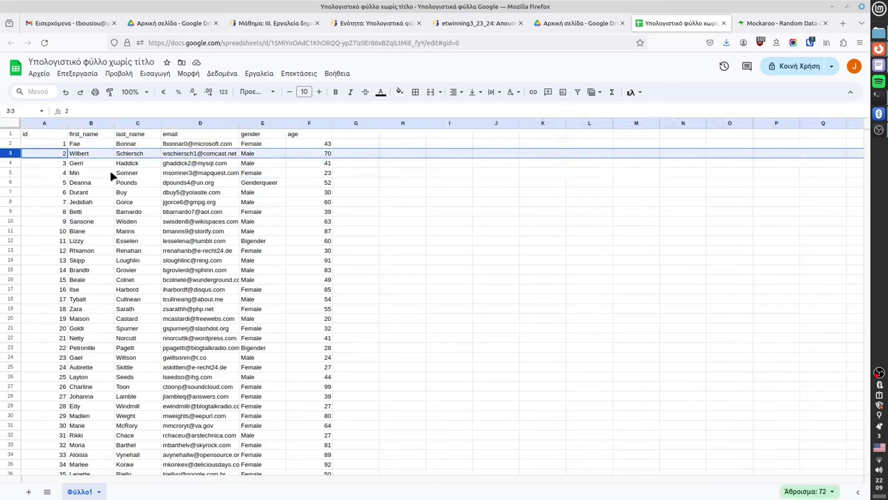
left_click(309, 156)
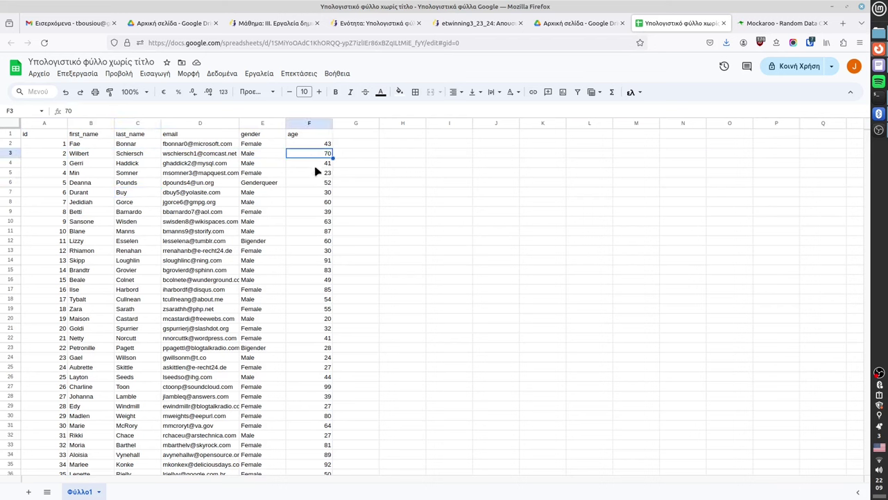
key("Down")
key("Down")
key("Down")
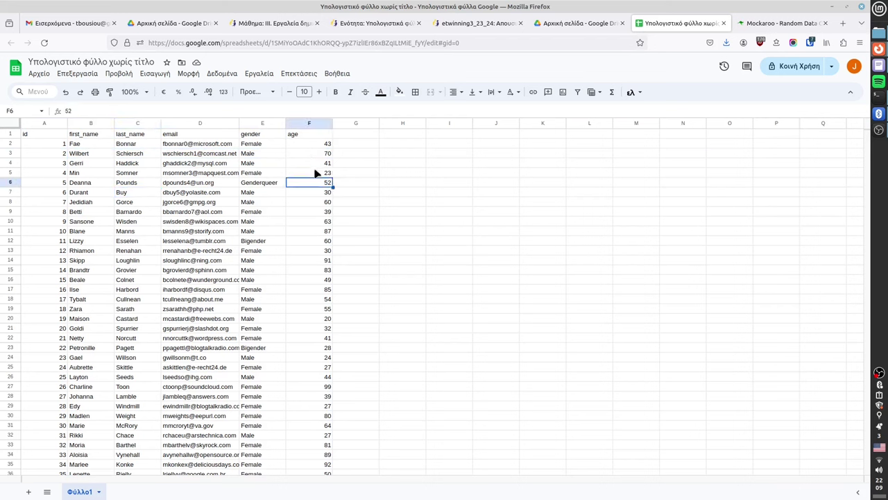
key("Up")
key("Up")
left_click(311, 202)
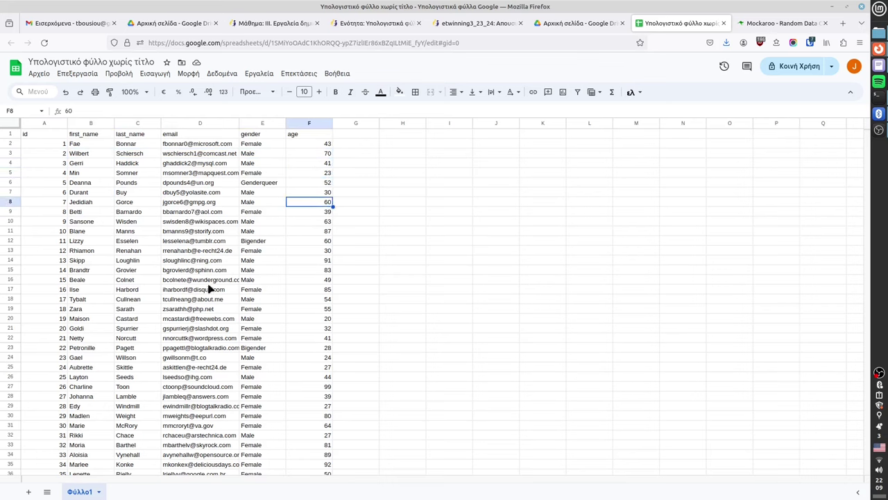
scroll(208, 288, "down", 5)
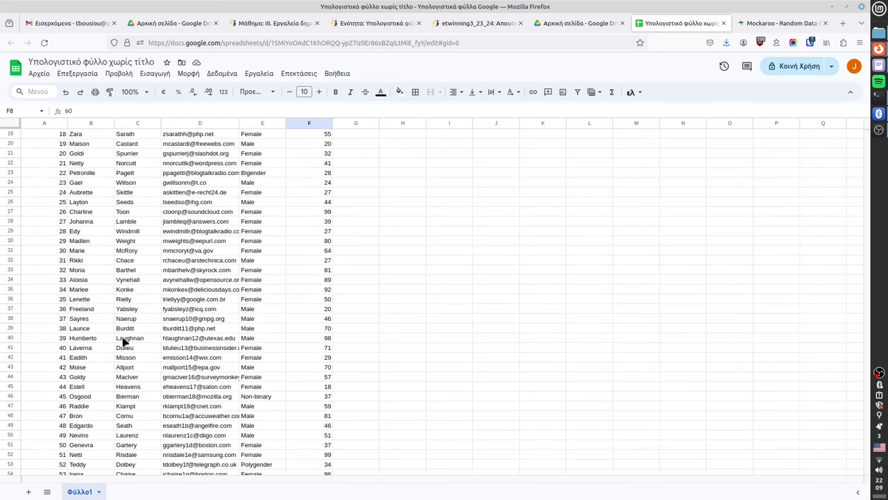
left_click(211, 251)
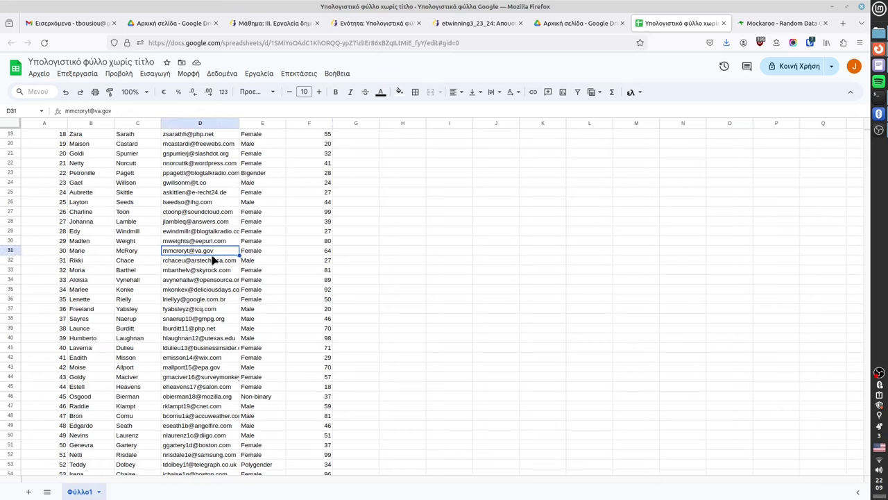
scroll(252, 276, "up", 5)
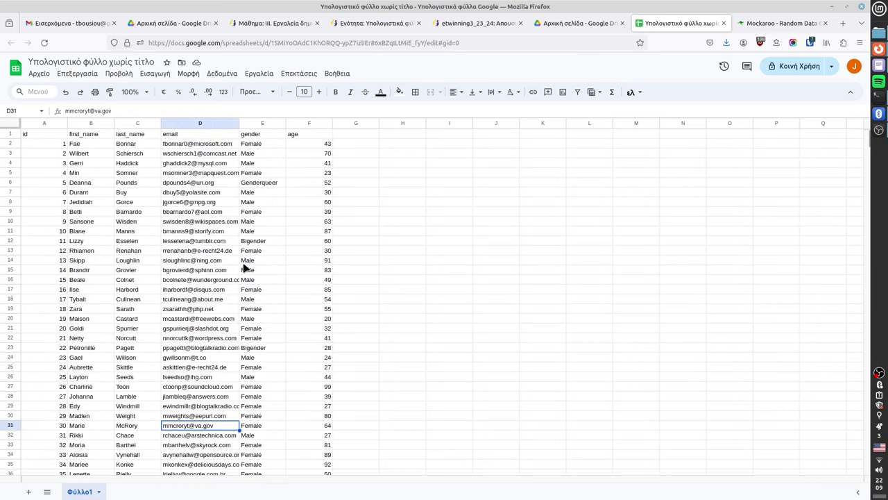
mouse_move(205, 196)
left_click(46, 136)
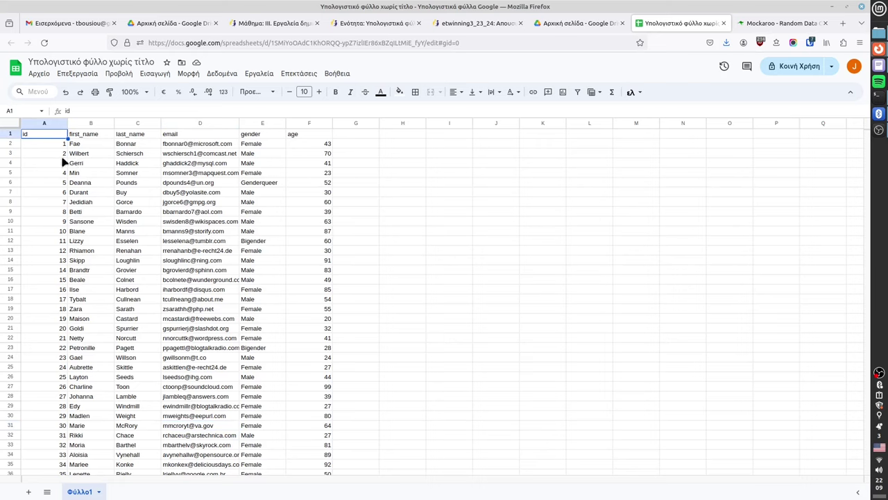
Step: Turn on a filter for columns A–F and zoom the sheet to 125%
left_click(61, 162)
left_click(48, 137)
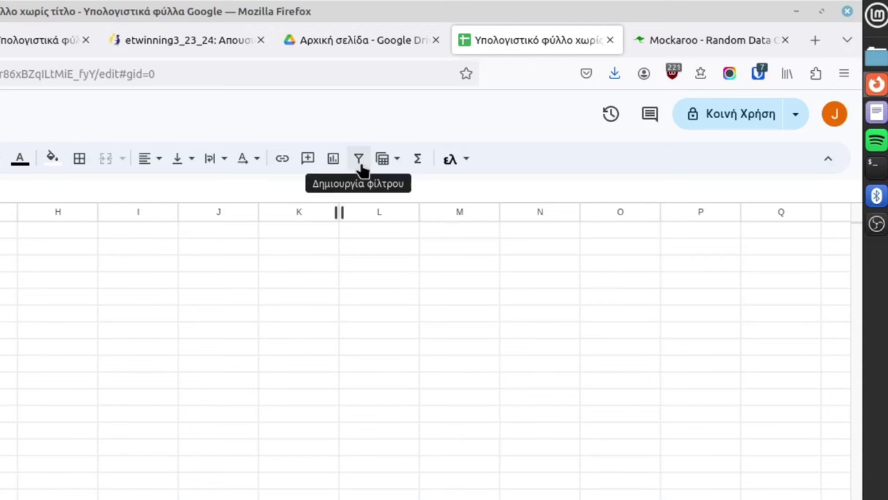
left_click(359, 163)
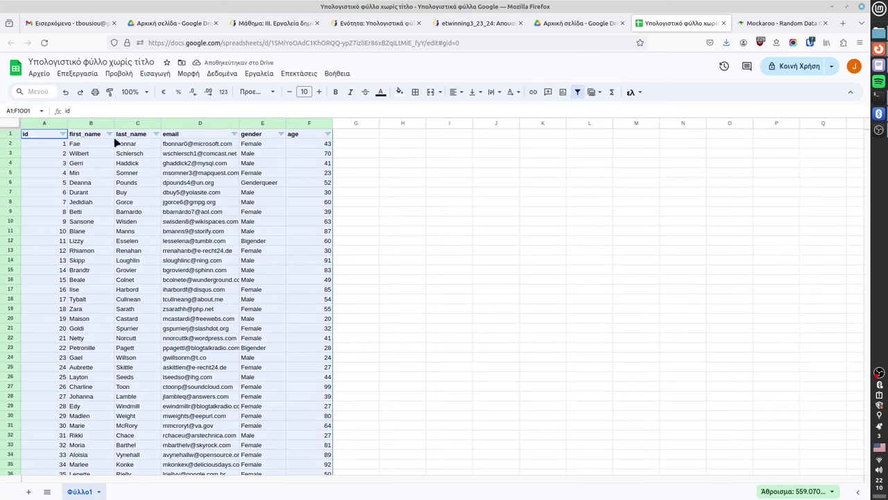
left_click(146, 98)
left_click(131, 168)
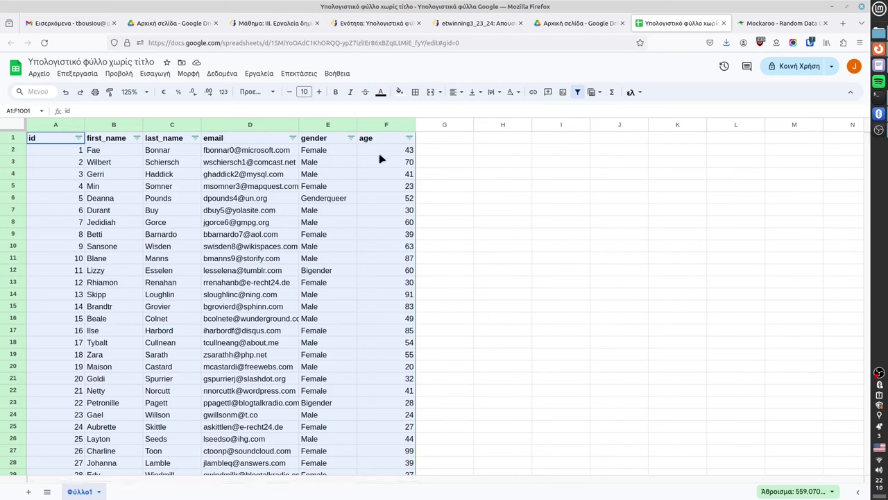
left_click(186, 209)
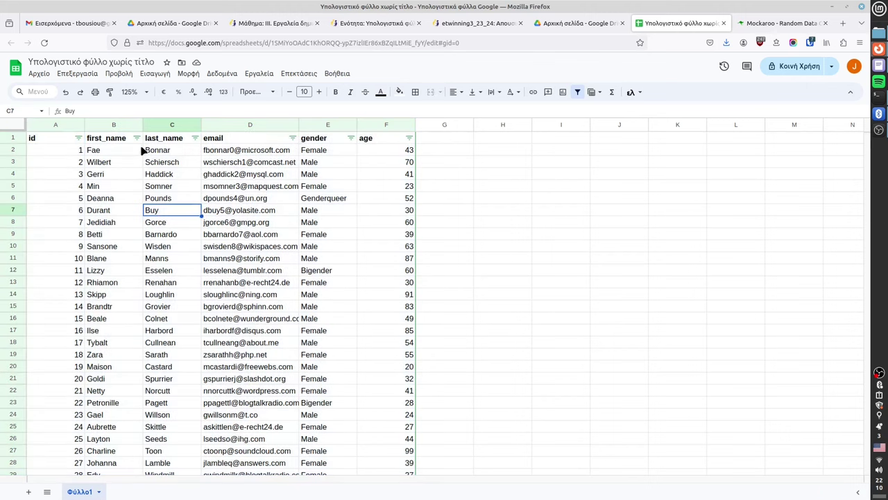
Step: Sort the people table A to Z by last_name, then by email
left_click(136, 139)
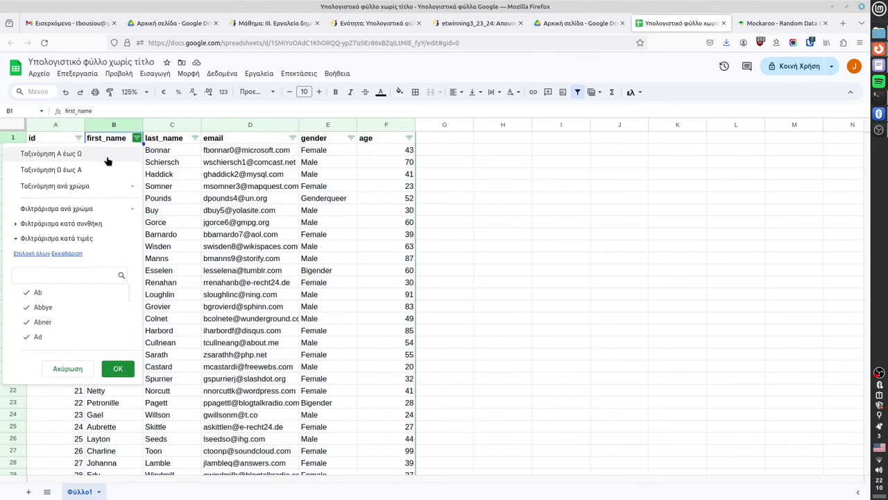
left_click(185, 161)
left_click(196, 138)
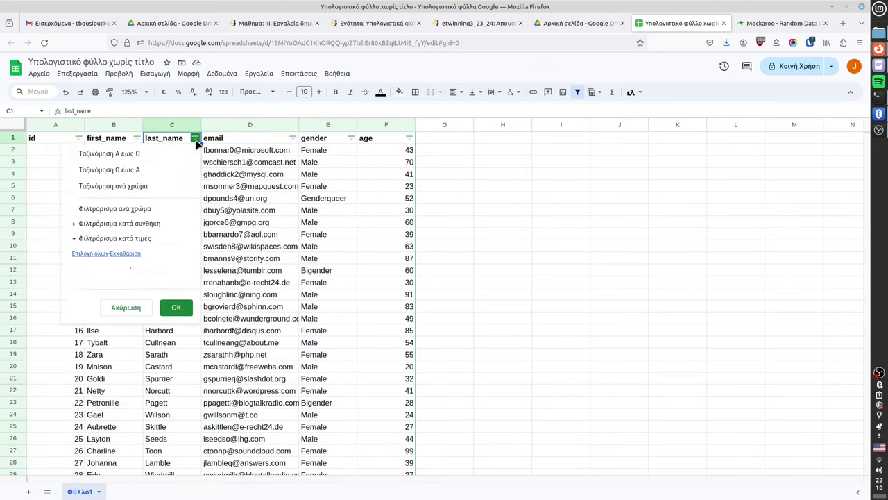
left_click(143, 158)
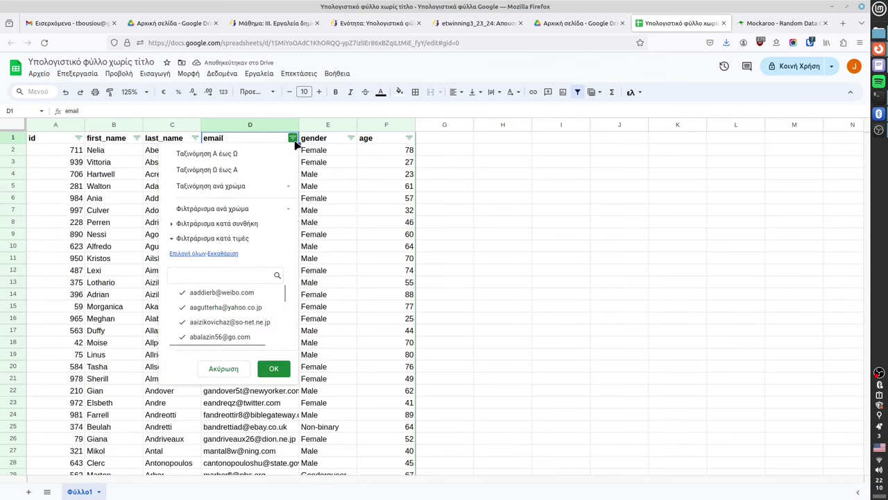
left_click(267, 157)
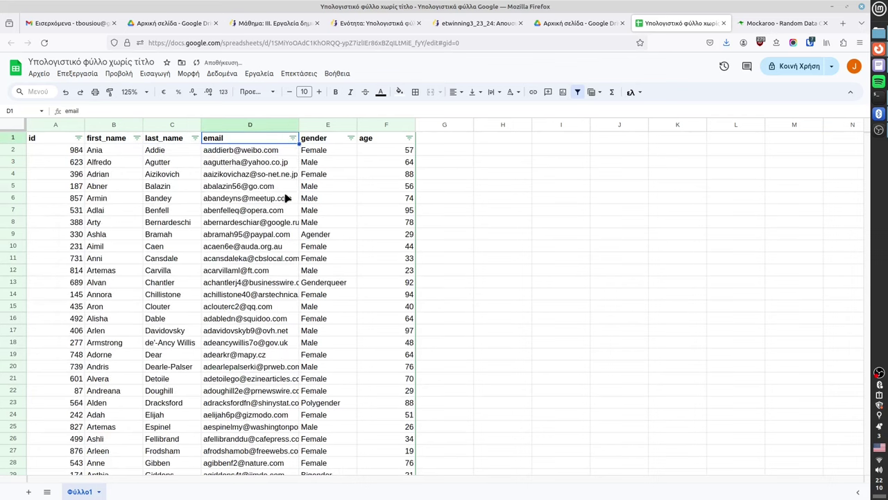
mouse_move(287, 199)
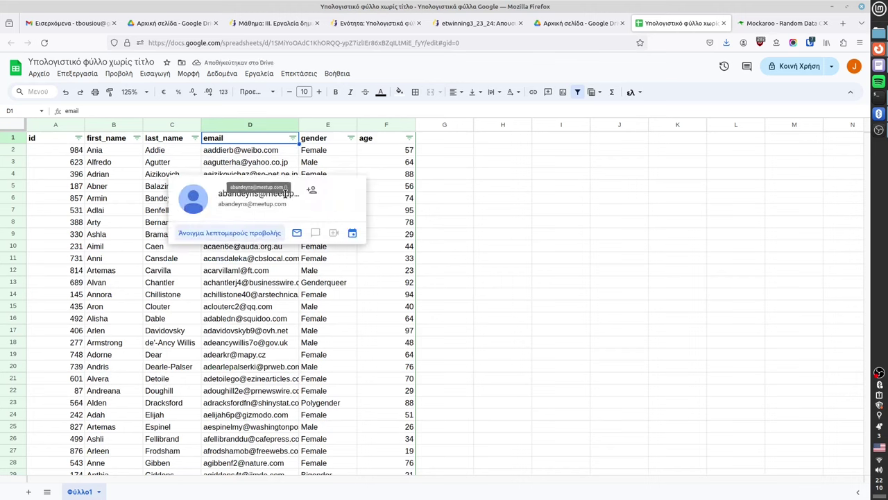
Step: Sort the rows back into ascending id order
left_click(78, 137)
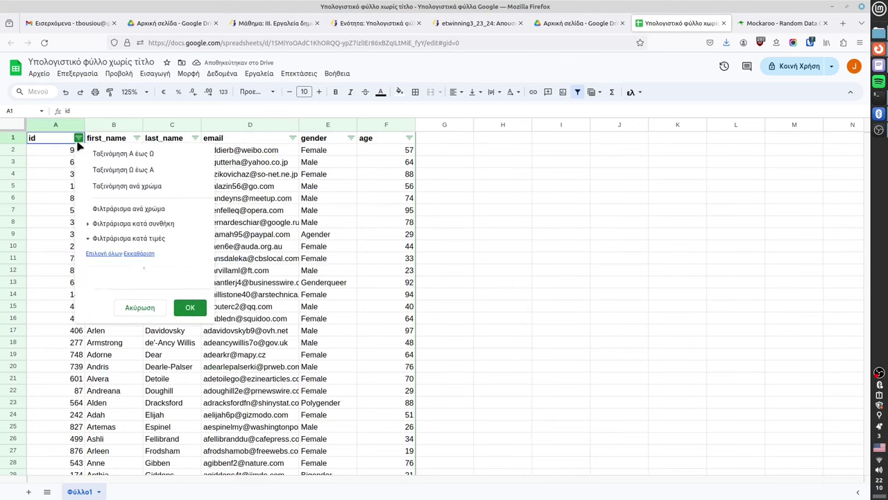
left_click(90, 154)
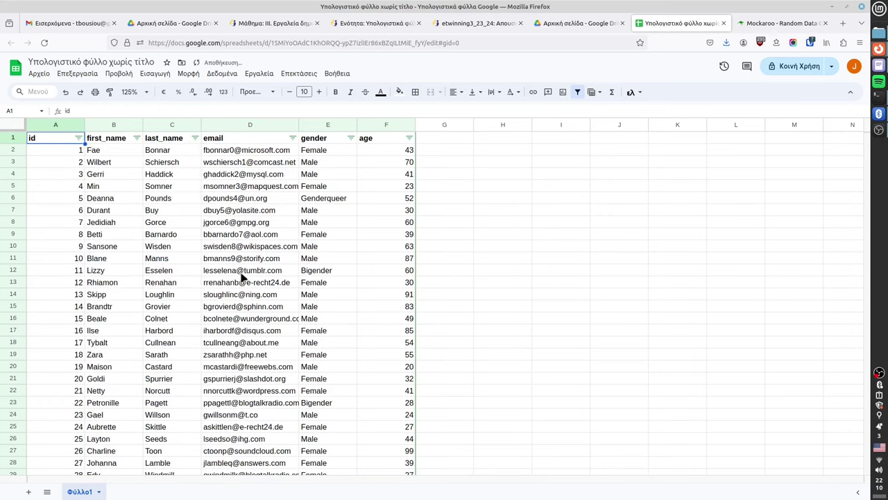
left_click(231, 209)
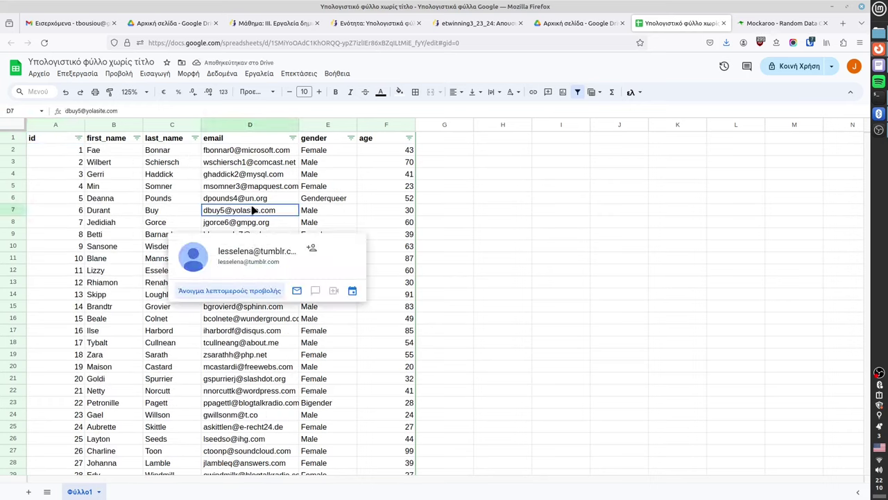
left_click(229, 294)
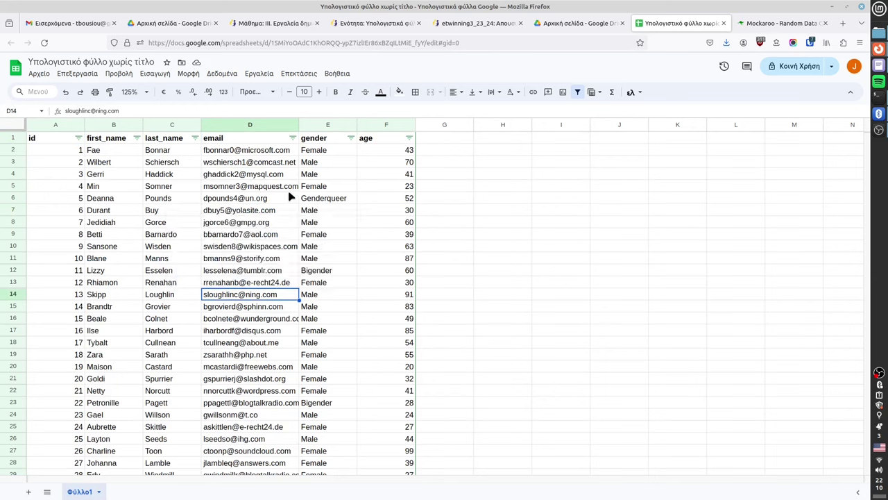
left_click(446, 284)
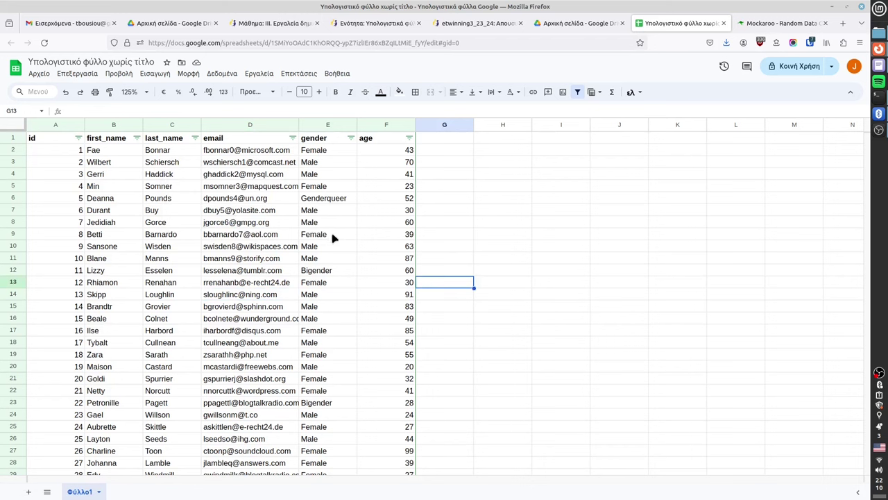
Step: Filter the gender column to show Female and Bigender rows
left_click(351, 138)
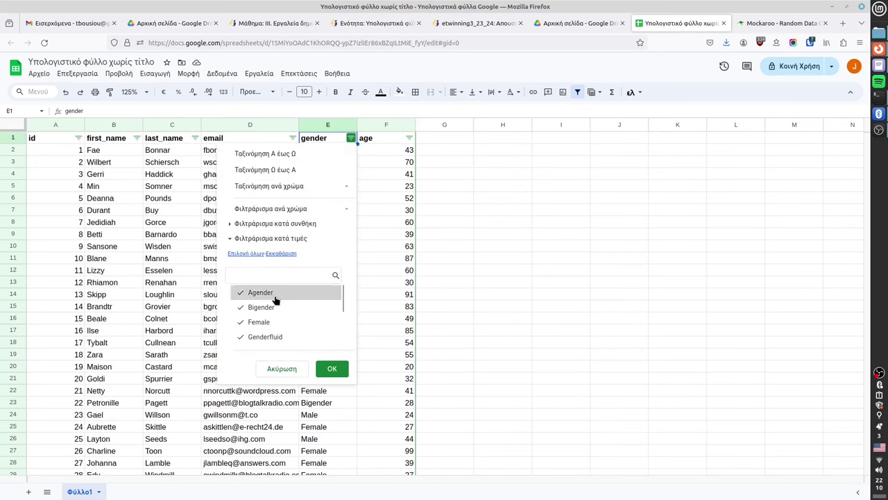
scroll(276, 300, "down", 2)
scroll(276, 316, "up", 2)
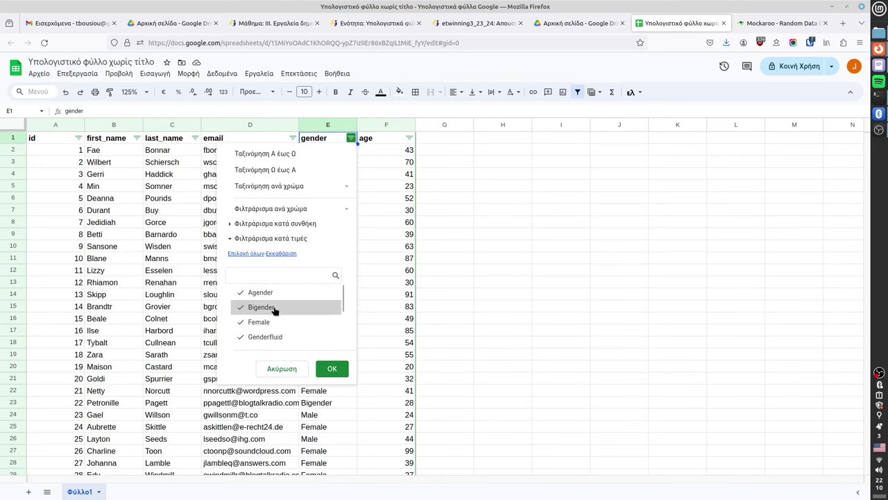
scroll(274, 305, "down", 2)
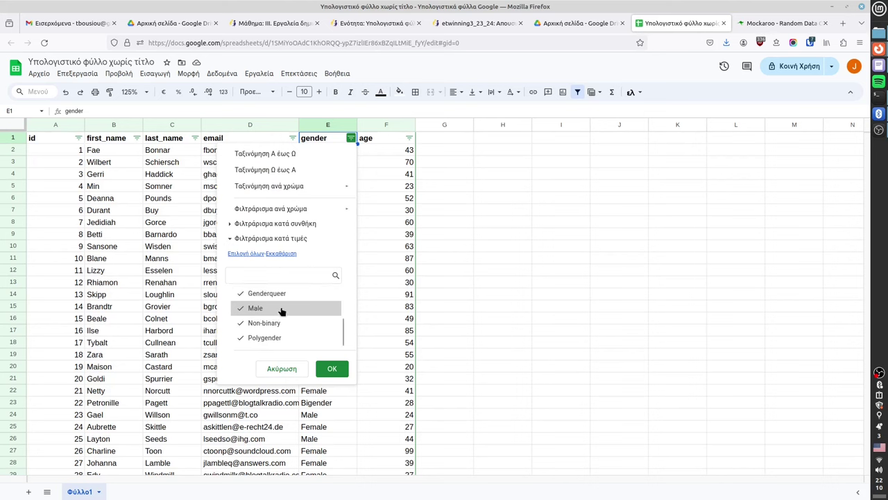
scroll(282, 312, "up", 2)
scroll(280, 296, "down", 1)
scroll(280, 297, "up", 2)
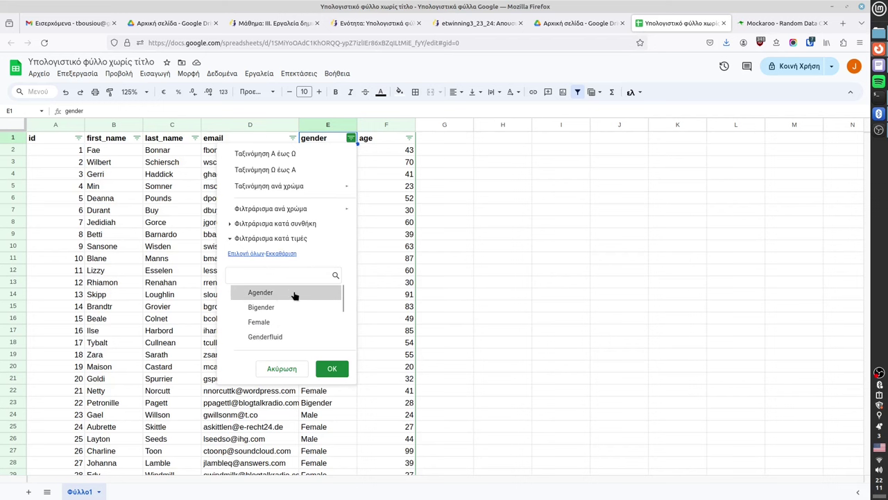
scroll(294, 295, "down", 1)
scroll(270, 313, "up", 1)
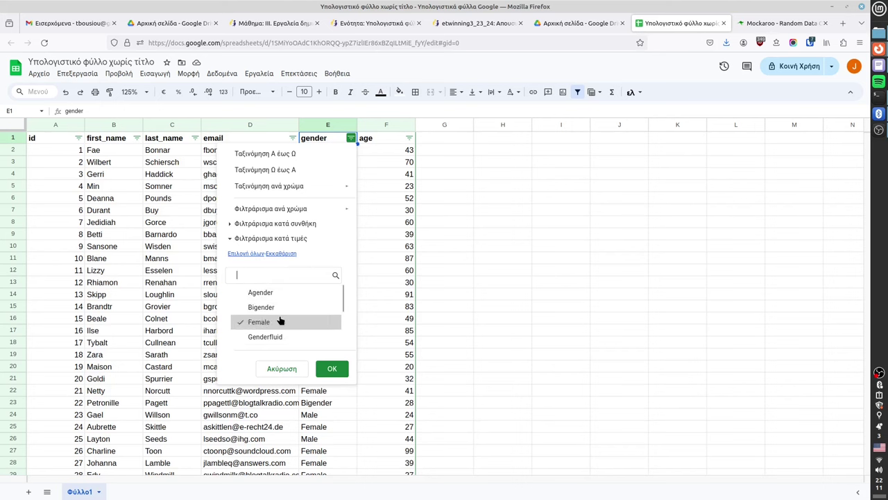
left_click(254, 308)
left_click(257, 292)
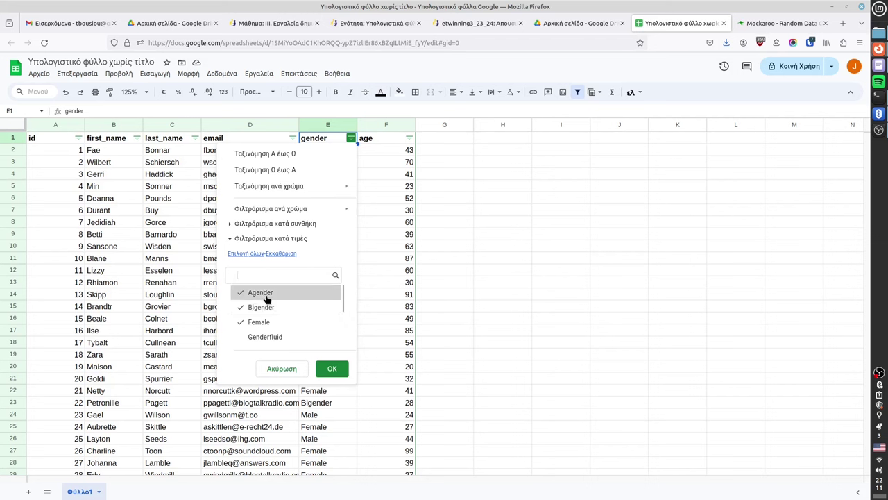
left_click(264, 295)
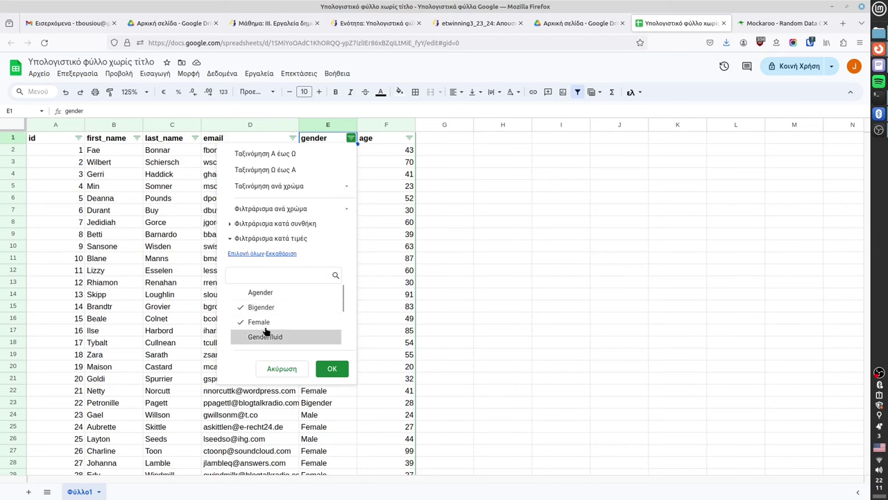
left_click(332, 368)
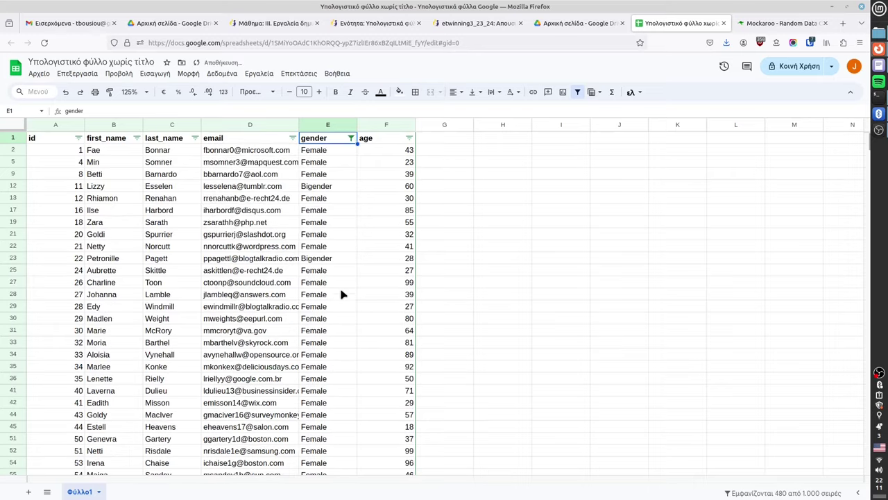
Step: Drop Bigender from the gender filter so only Female rows show (463 of 1,000)
scroll(340, 298, "down", 5)
scroll(346, 319, "down", 5)
scroll(333, 334, "down", 5)
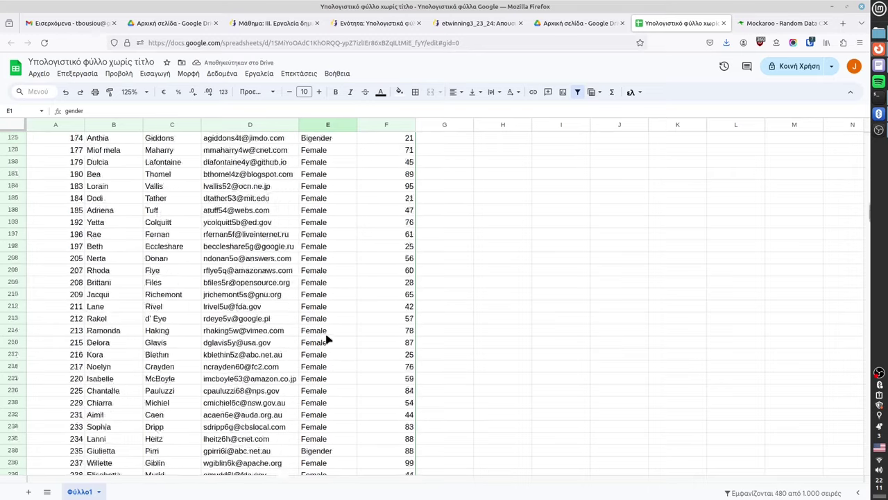
scroll(326, 339, "down", 5)
scroll(326, 339, "up", 5)
scroll(327, 339, "up", 6)
scroll(326, 339, "up", 8)
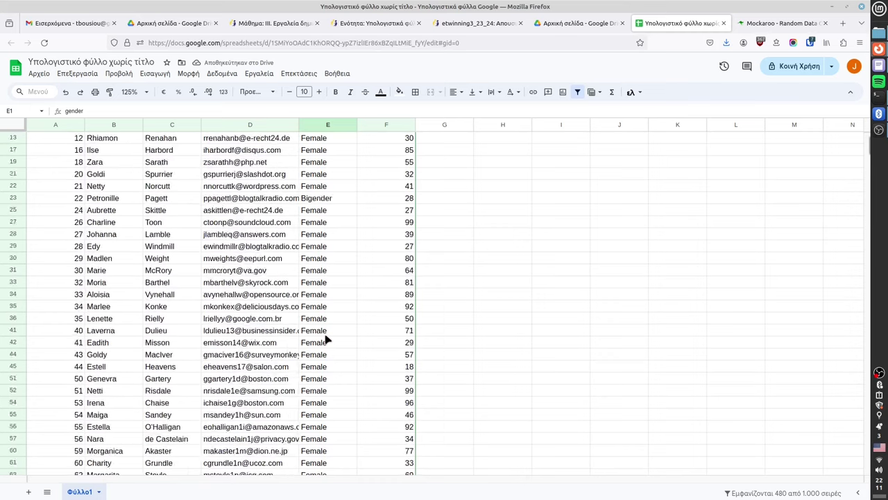
scroll(326, 339, "up", 3)
left_click(351, 138)
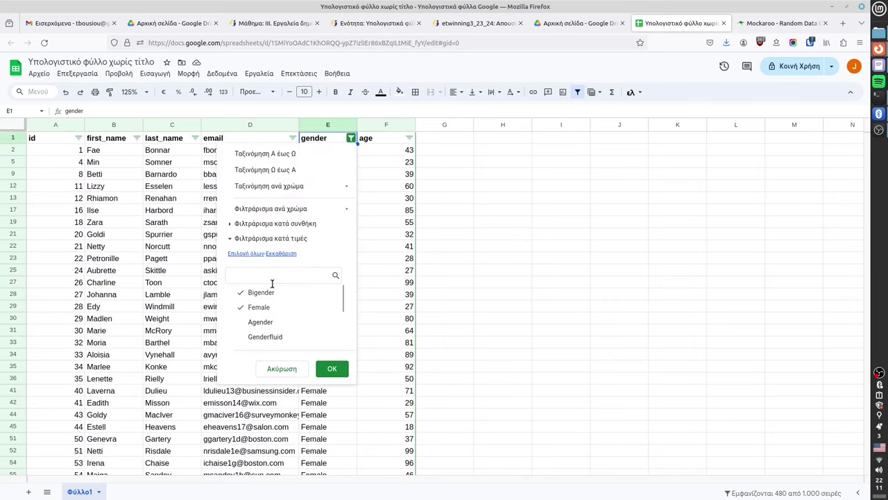
left_click(260, 292)
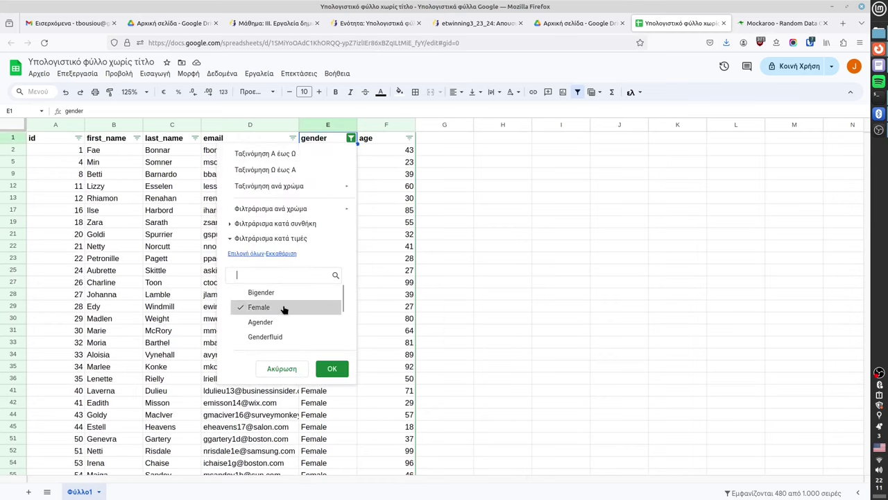
left_click(332, 369)
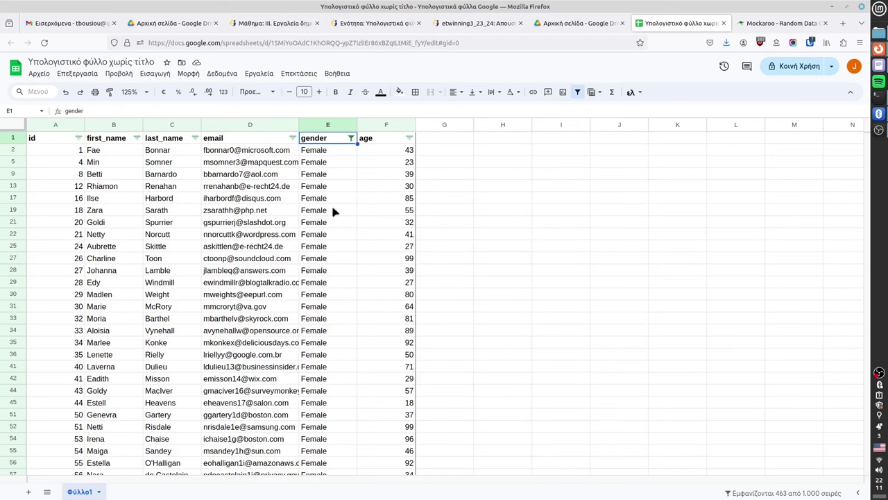
Step: Filter the age column to only the value 41, leaving 5 Female rows
left_click(409, 139)
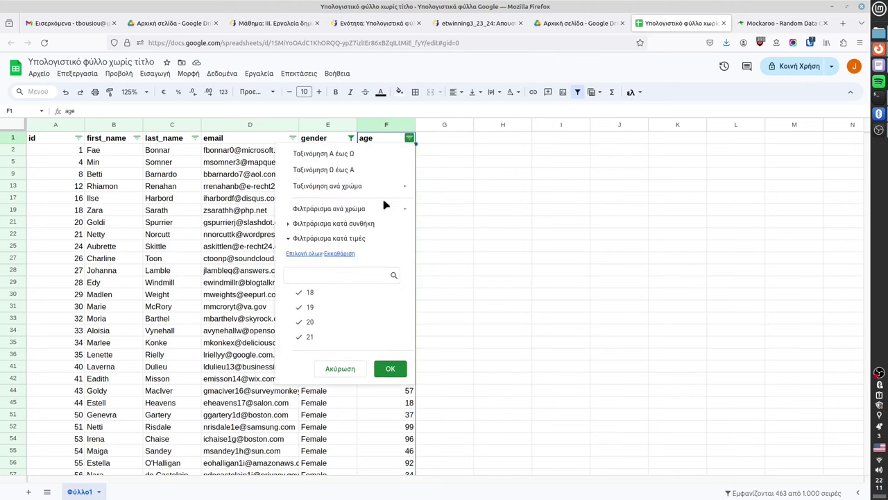
mouse_move(371, 212)
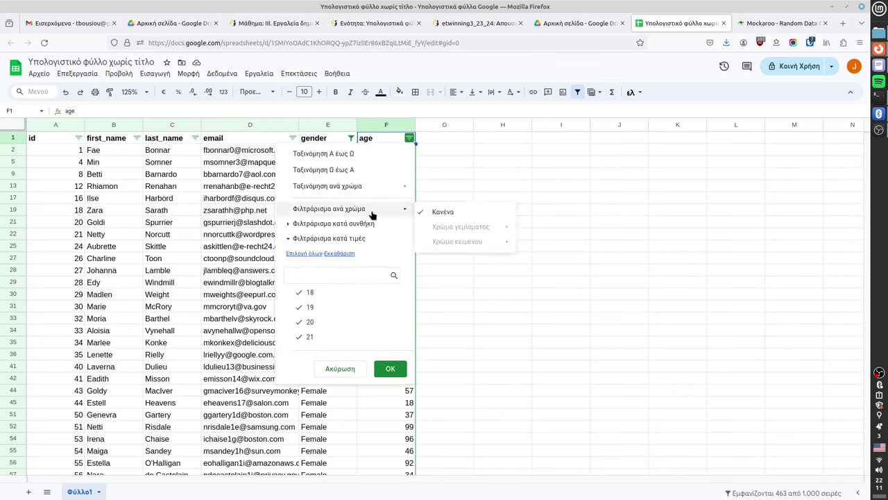
left_click(345, 254)
scroll(341, 297, "down", 1)
scroll(340, 300, "down", 2)
scroll(339, 304, "down", 2)
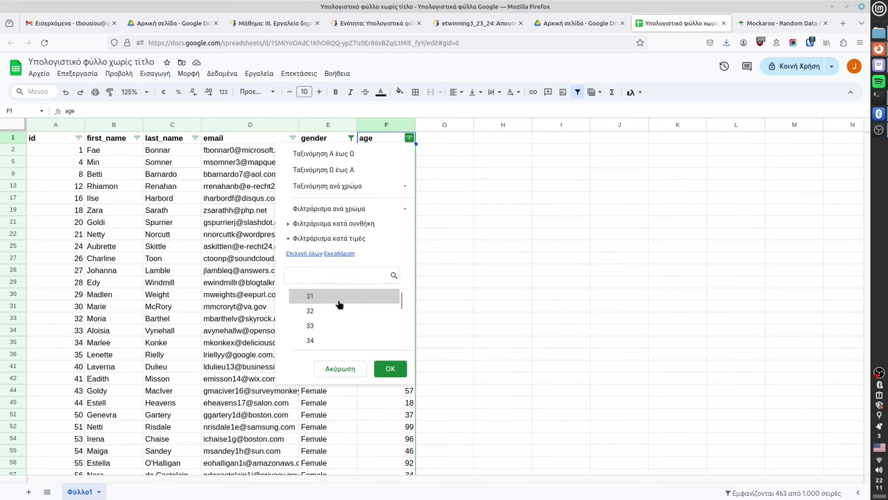
scroll(339, 305, "down", 2)
scroll(332, 309, "down", 1)
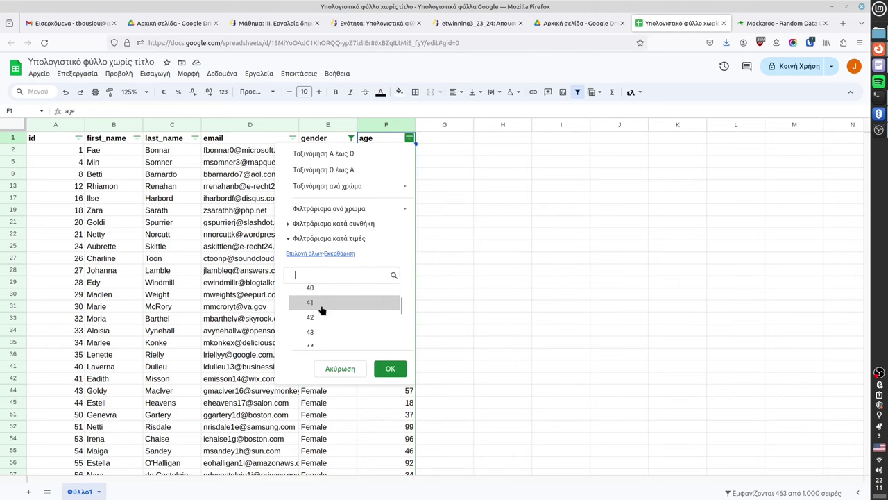
left_click(322, 307)
left_click(390, 369)
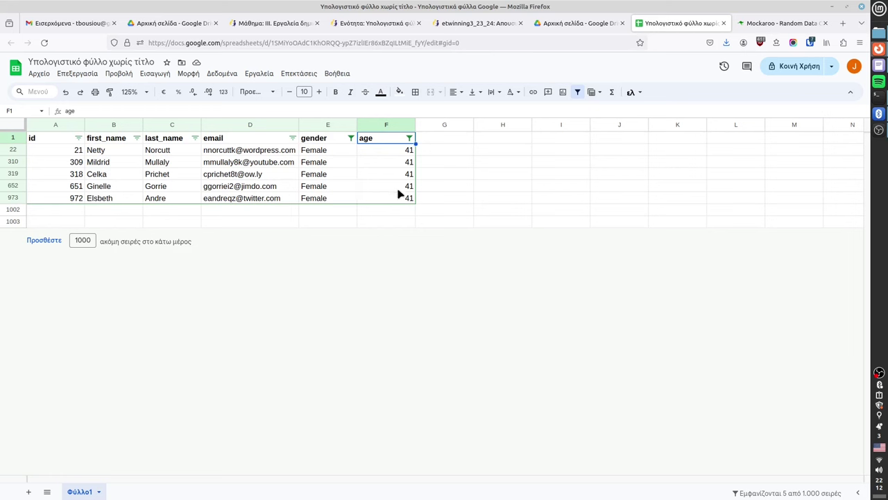
left_click(409, 138)
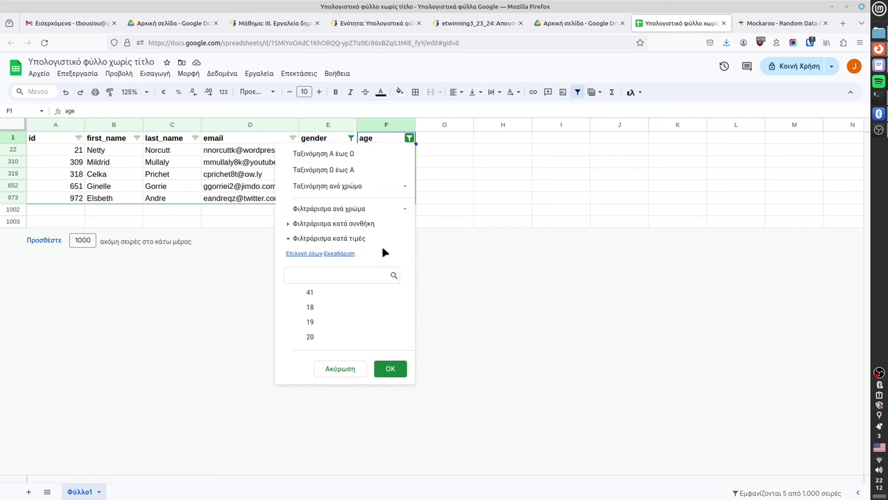
Step: Add an age condition 'is between' 40 and 50, which leaves 0 rows showing
left_click(290, 227)
left_click(305, 243)
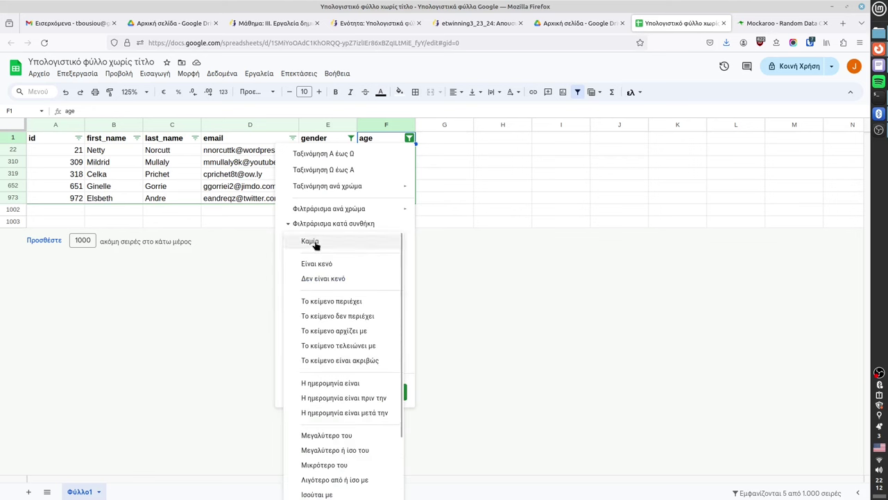
scroll(331, 288, "down", 2)
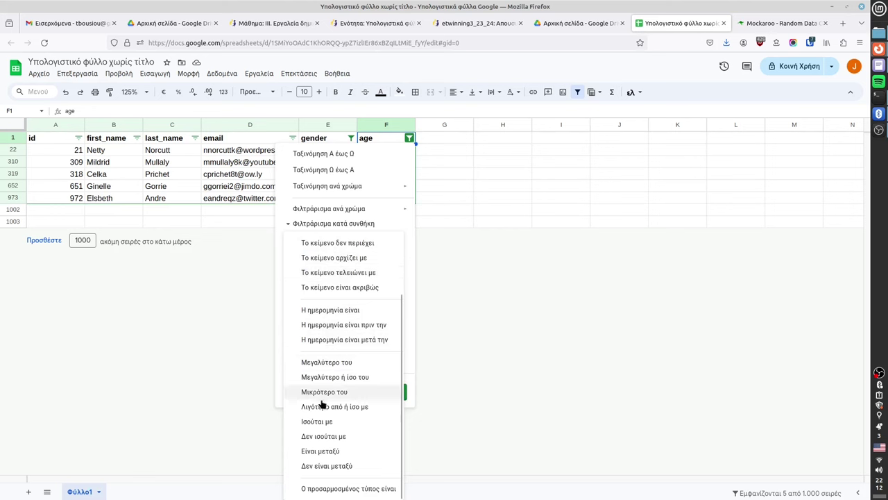
left_click(323, 453)
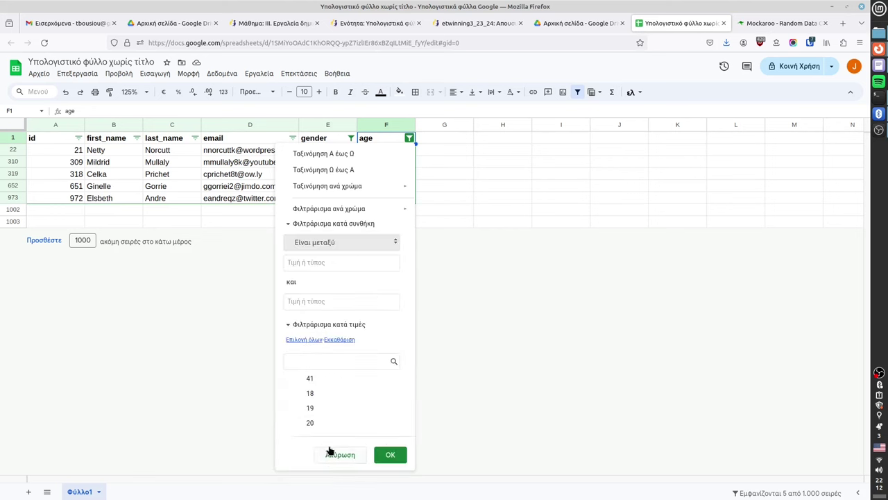
left_click(290, 262)
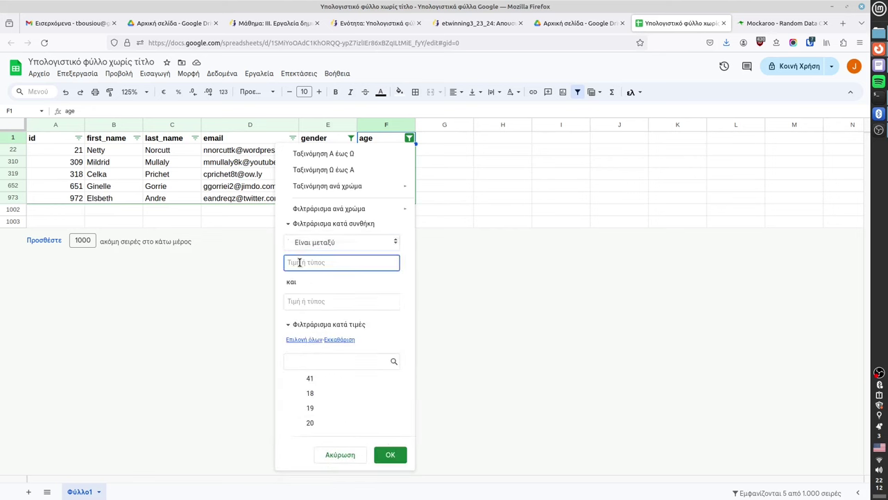
type("40")
left_click(300, 300)
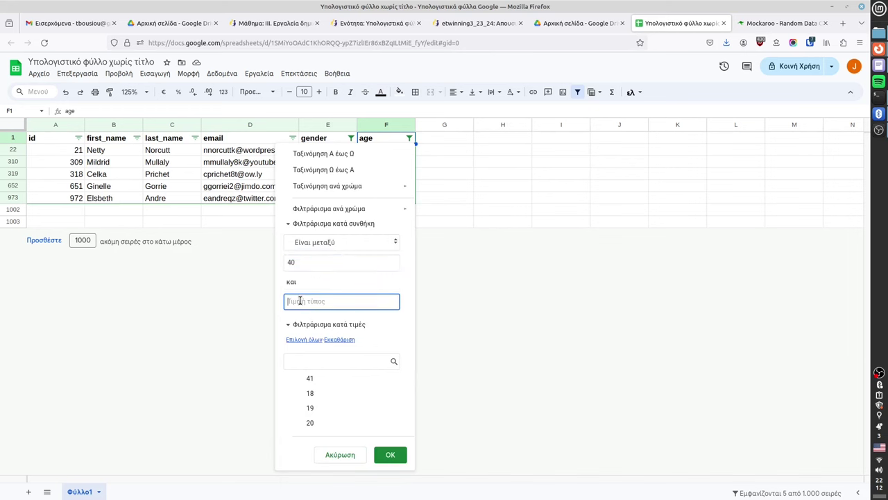
type("50")
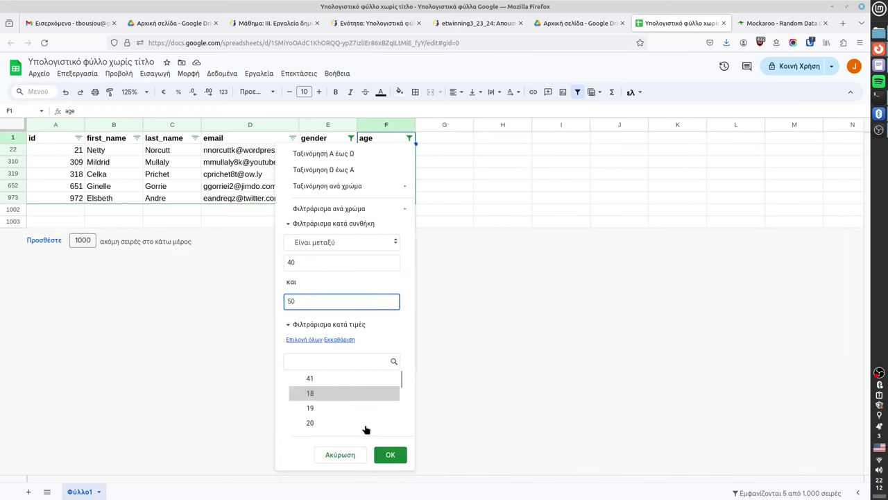
left_click(390, 455)
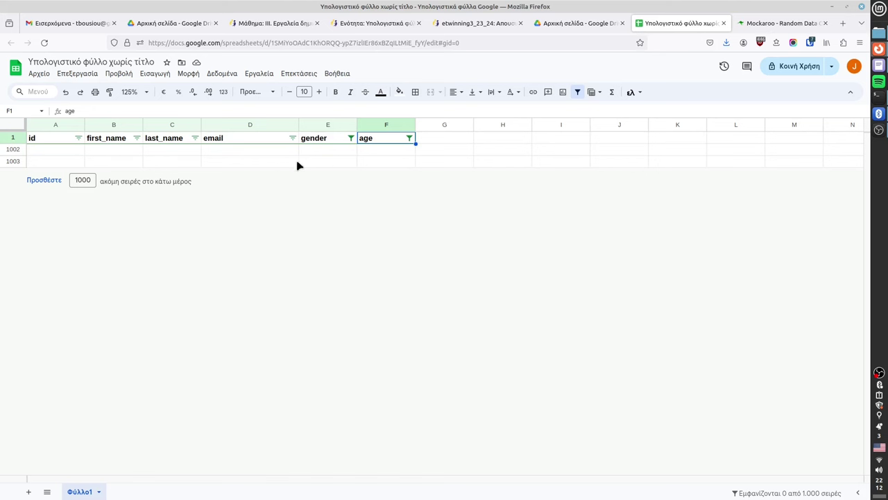
Step: Re-allow every age value so the 40–50 condition shows 68 Female rows
left_click(409, 138)
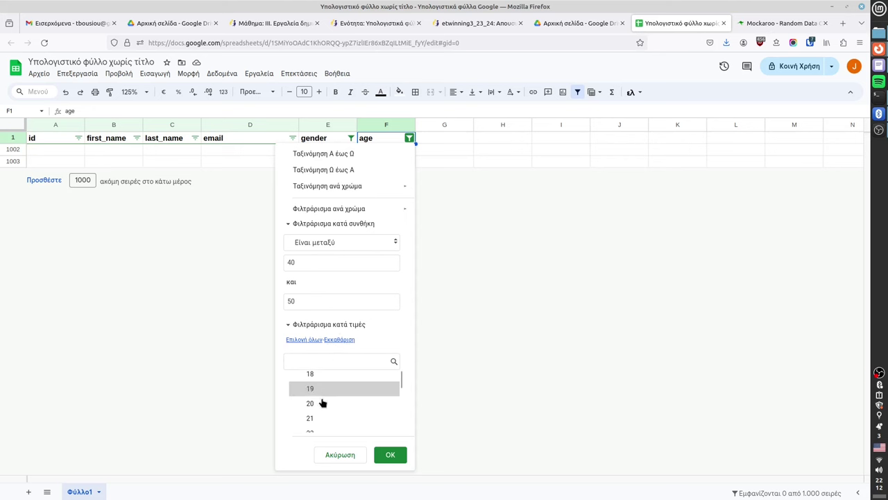
scroll(323, 403, "down", 1)
scroll(313, 395, "down", 3)
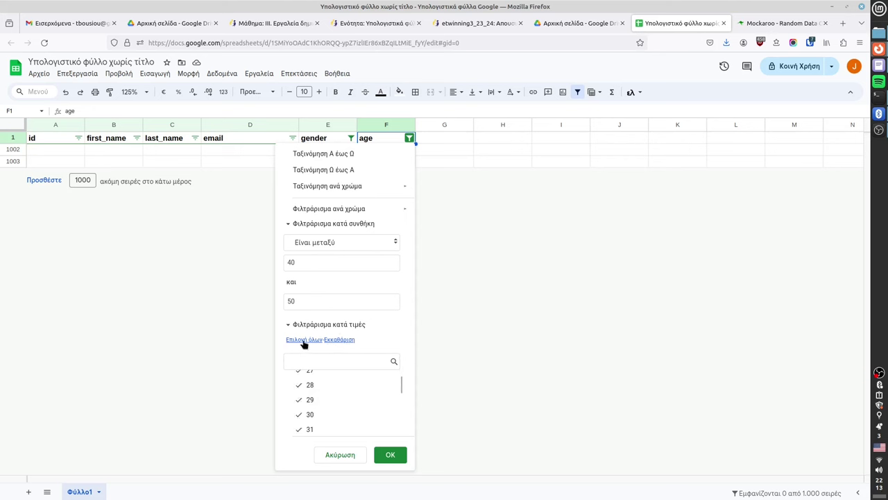
scroll(347, 416, "up", 4)
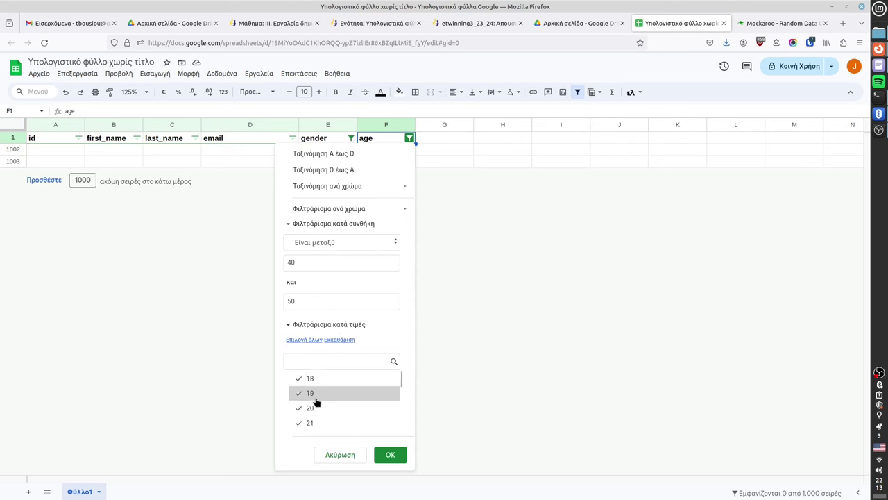
scroll(316, 409, "down", 2)
scroll(315, 416, "down", 2)
scroll(316, 410, "down", 2)
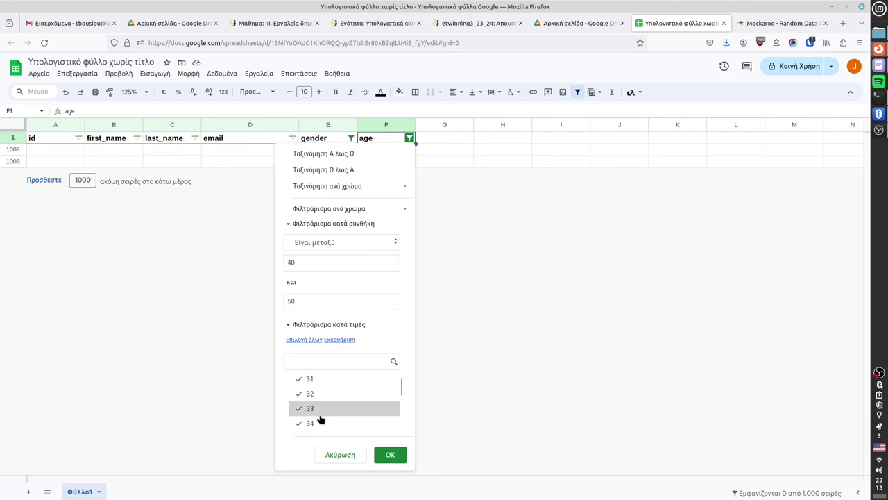
scroll(322, 408, "up", 6)
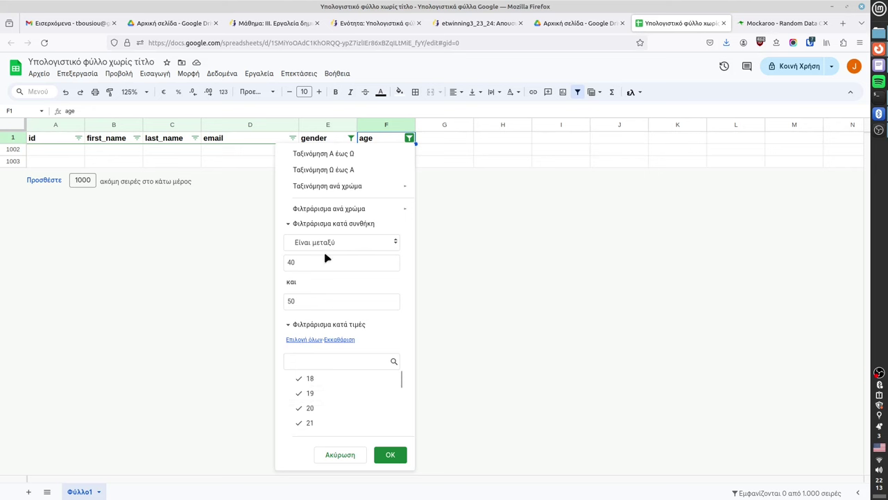
left_click(391, 455)
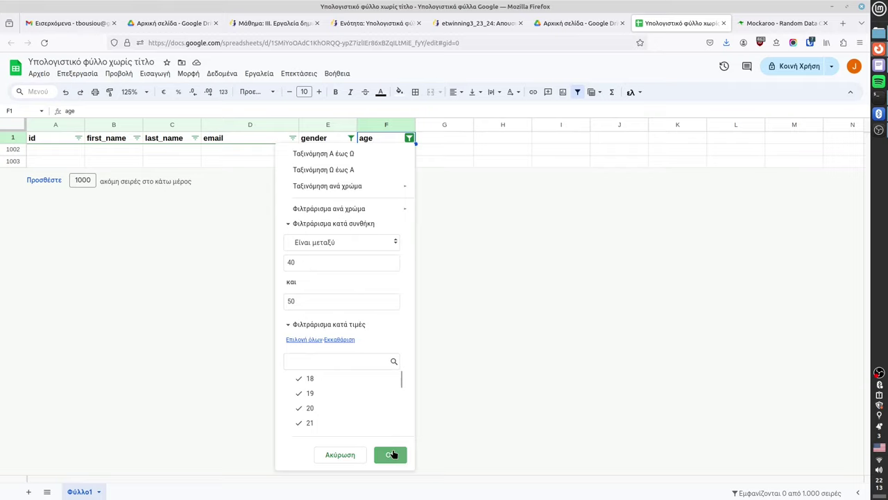
scroll(377, 267, "down", 5)
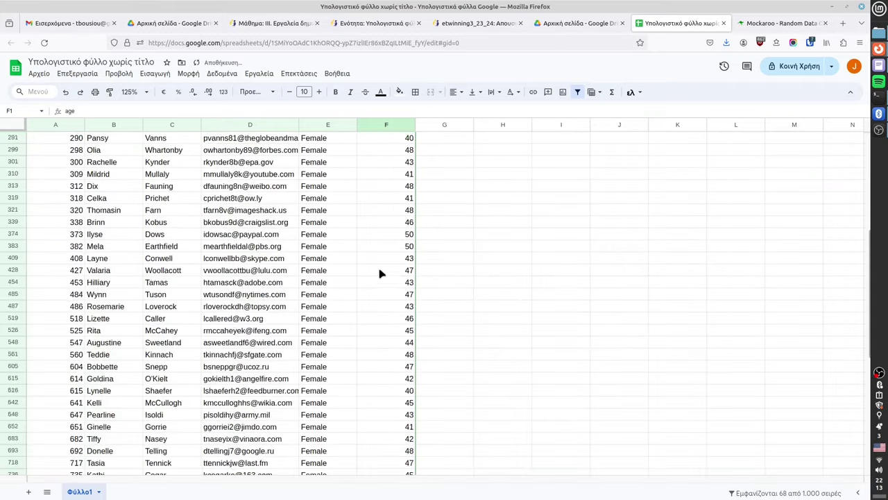
scroll(379, 291, "down", 5)
scroll(376, 319, "down", 3)
scroll(374, 324, "up", 5)
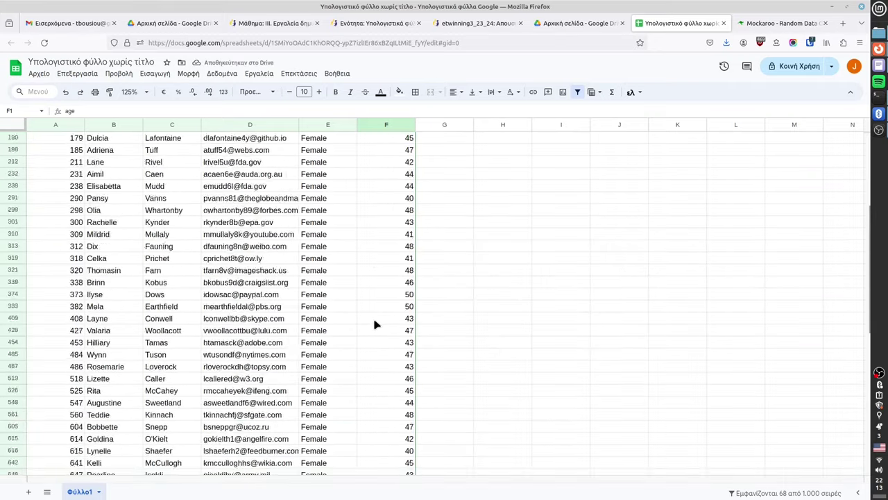
scroll(375, 324, "up", 5)
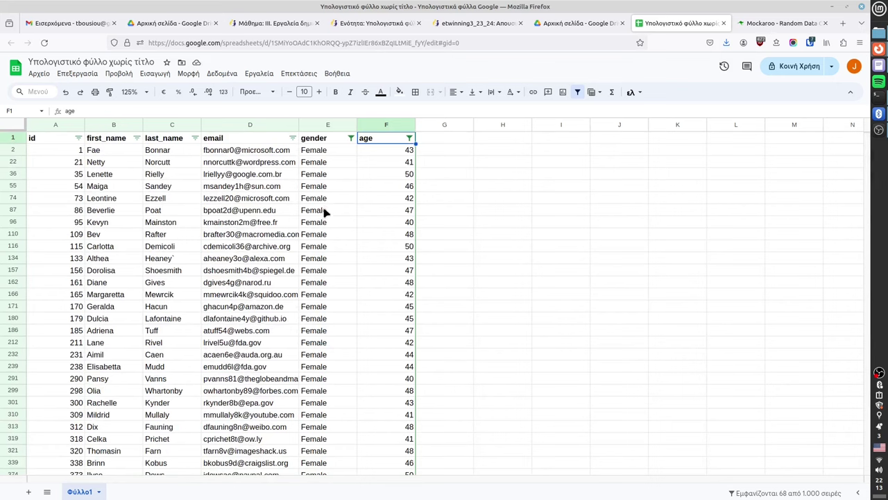
scroll(312, 301, "down", 5)
scroll(313, 297, "down", 3)
scroll(311, 301, "up", 8)
scroll(327, 317, "down", 4)
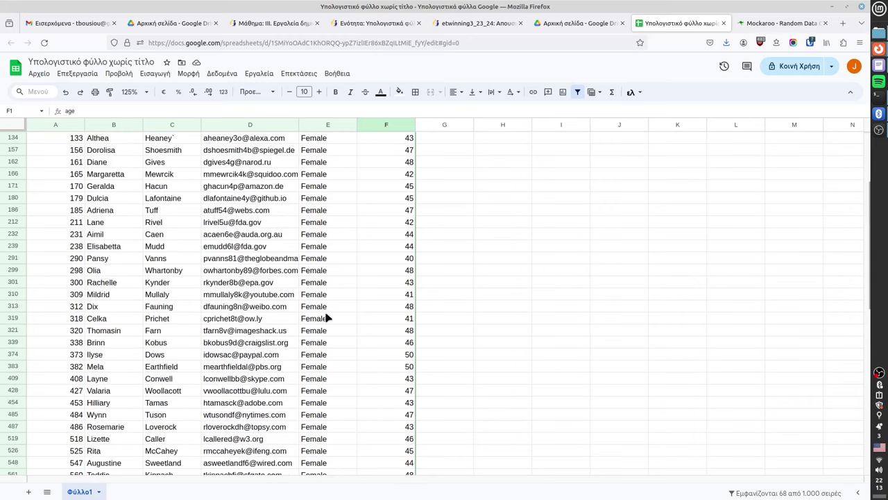
scroll(326, 317, "down", 2)
scroll(332, 299, "up", 3)
scroll(331, 299, "up", 3)
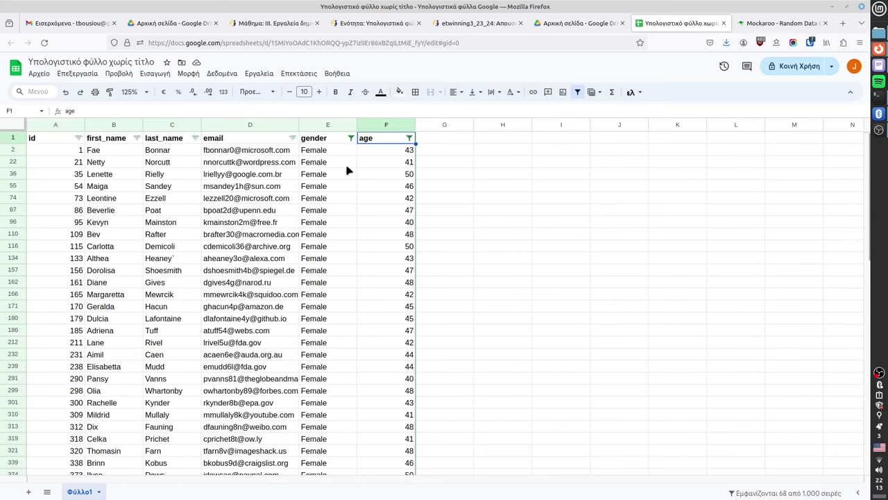
Step: Tick all genders in the gender filter and set the age condition to None
left_click(351, 138)
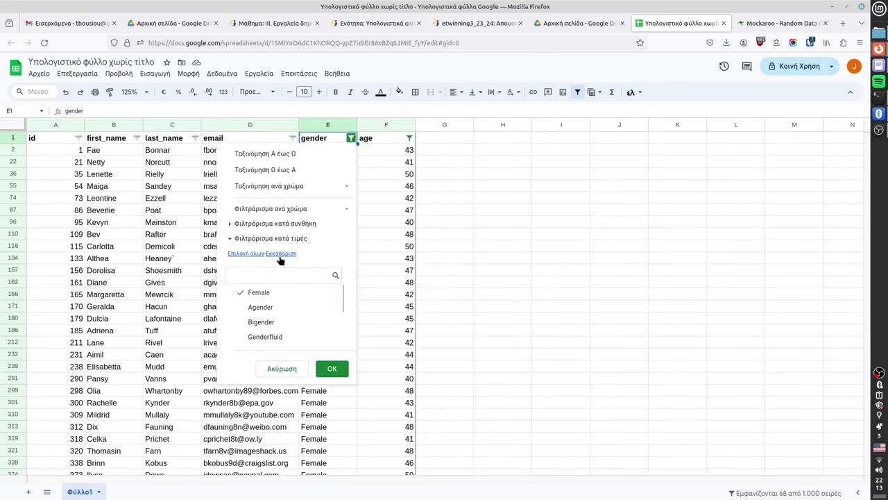
left_click(246, 254)
left_click(331, 368)
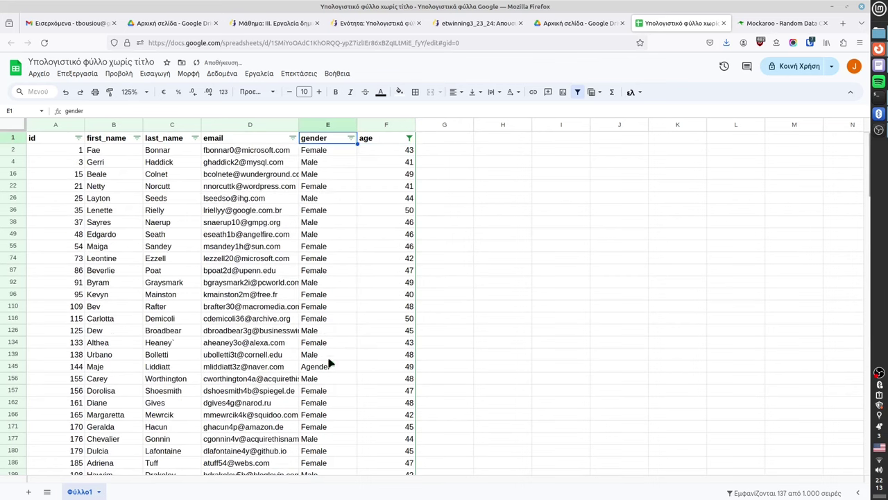
left_click(410, 138)
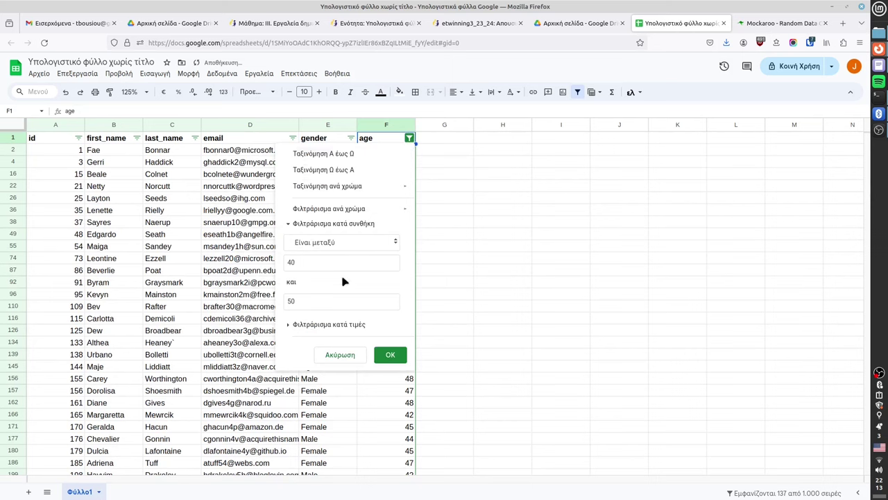
left_click(338, 243)
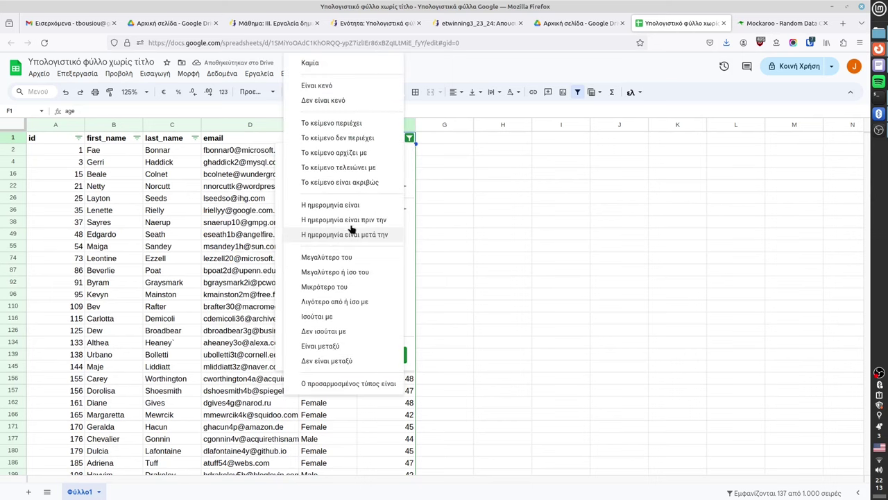
left_click(324, 71)
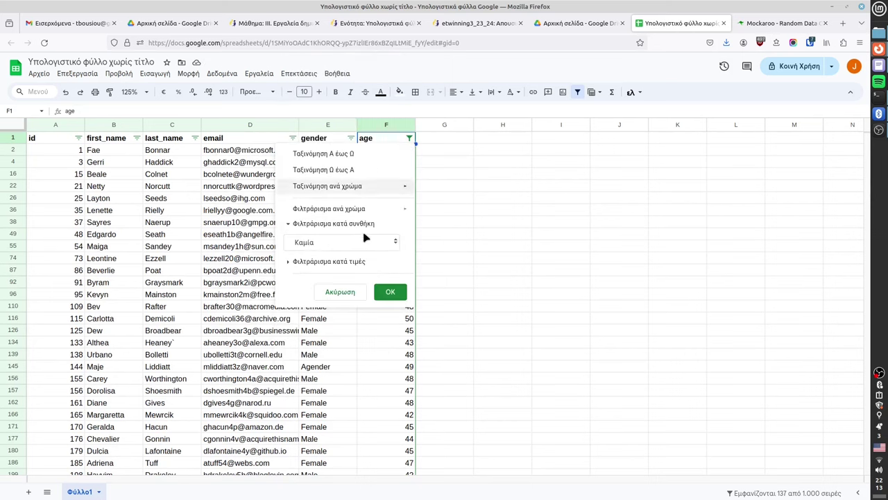
left_click(394, 293)
Step: Remove the filter from the people table entirely
scroll(229, 284, "down", 2)
scroll(234, 291, "down", 10)
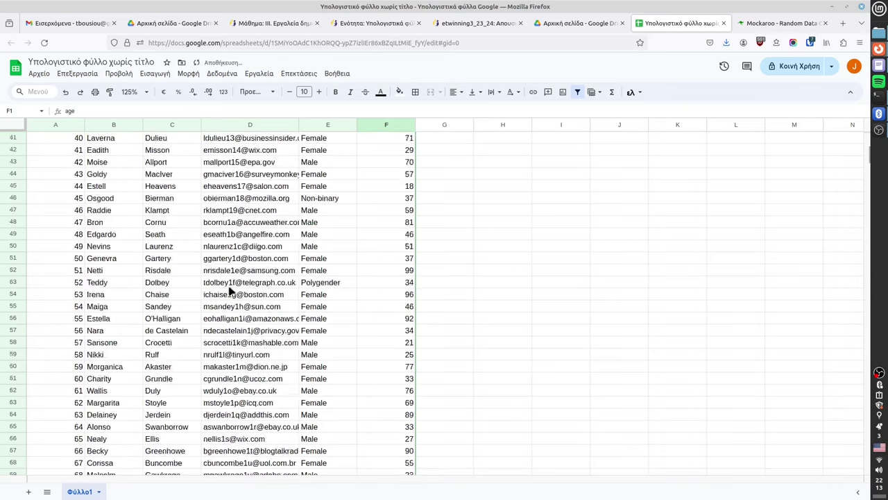
scroll(243, 311, "down", 5)
scroll(246, 313, "down", 6)
scroll(348, 313, "down", 2)
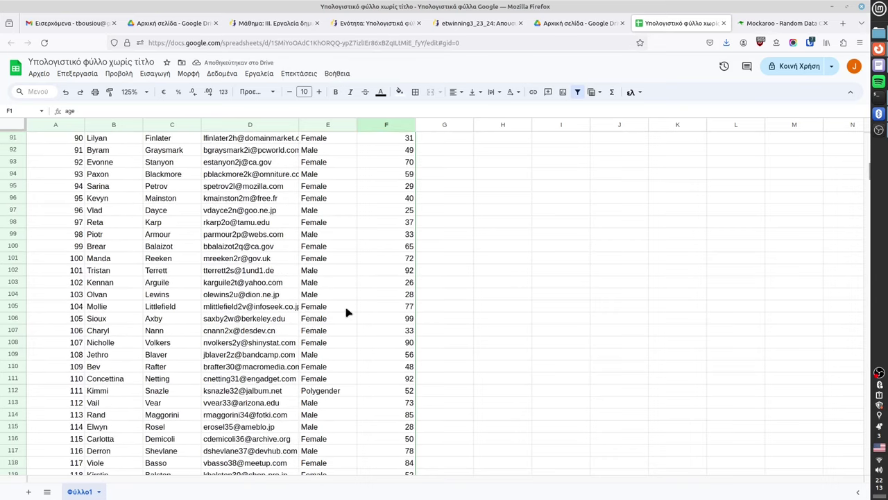
scroll(348, 312, "up", 12)
scroll(348, 312, "up", 10)
scroll(347, 312, "up", 6)
scroll(348, 313, "up", 8)
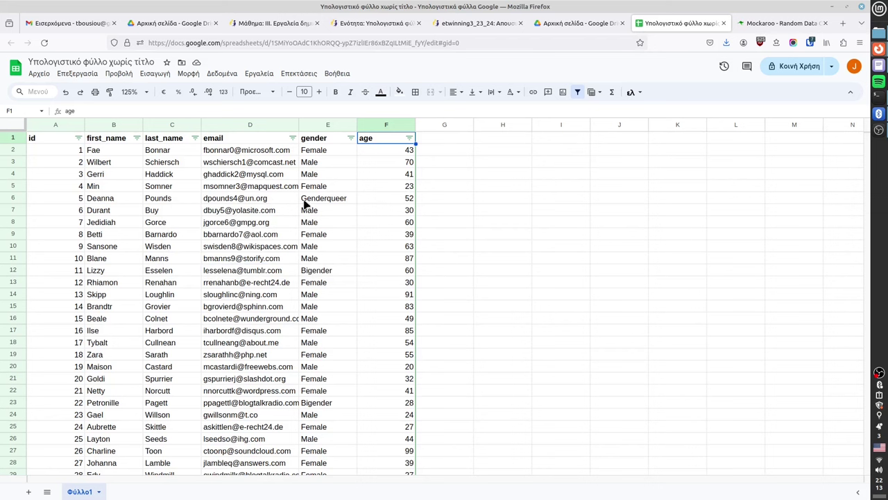
mouse_move(272, 192)
left_click(578, 93)
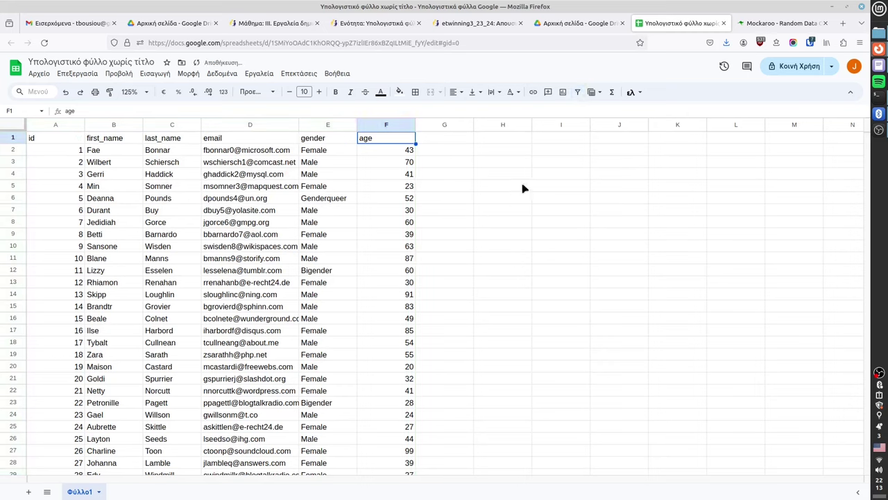
Step: Create a new filter view and name it Males
left_click(599, 93)
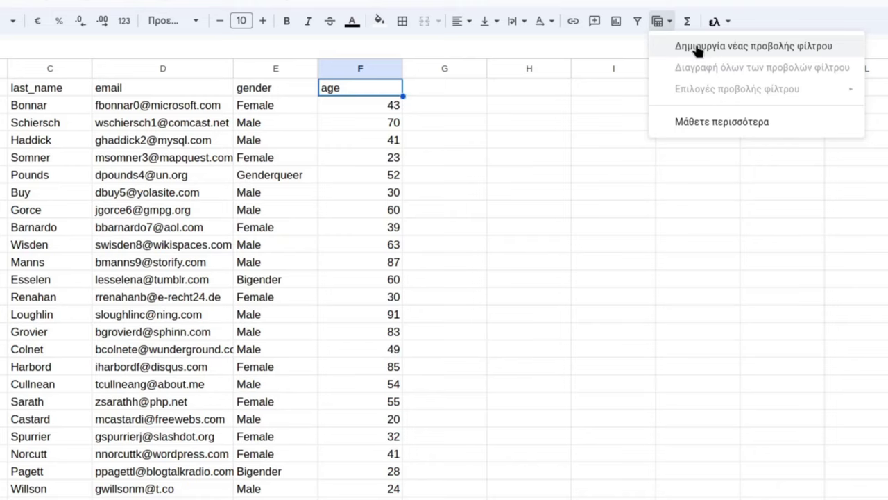
left_click(698, 47)
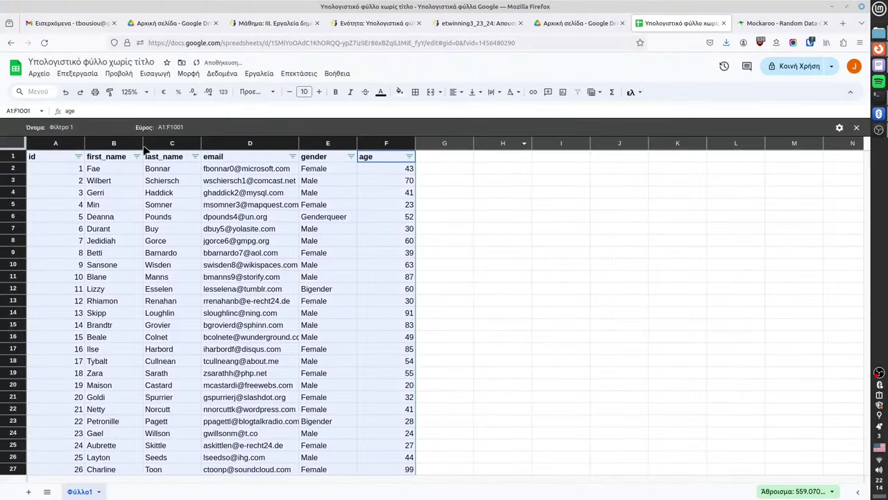
left_click(71, 127)
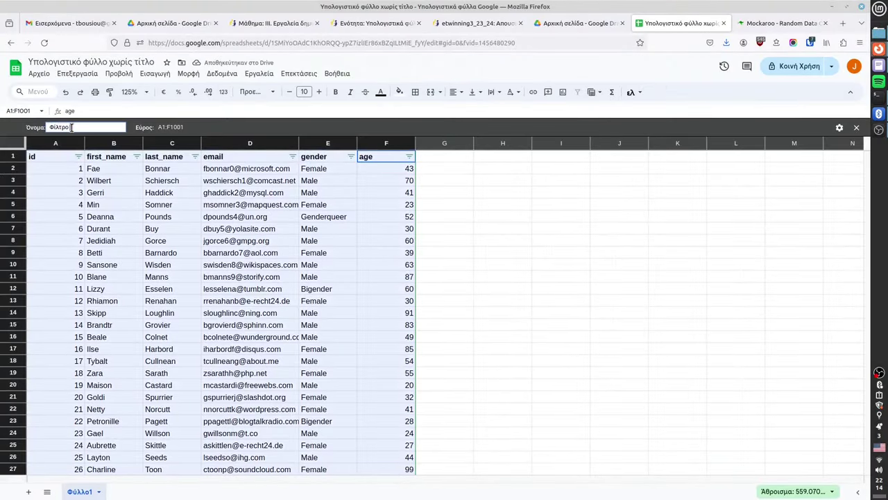
type("fwl==")
key("BackSpace")
key("BackSpace")
key("BackSpace")
key("Return")
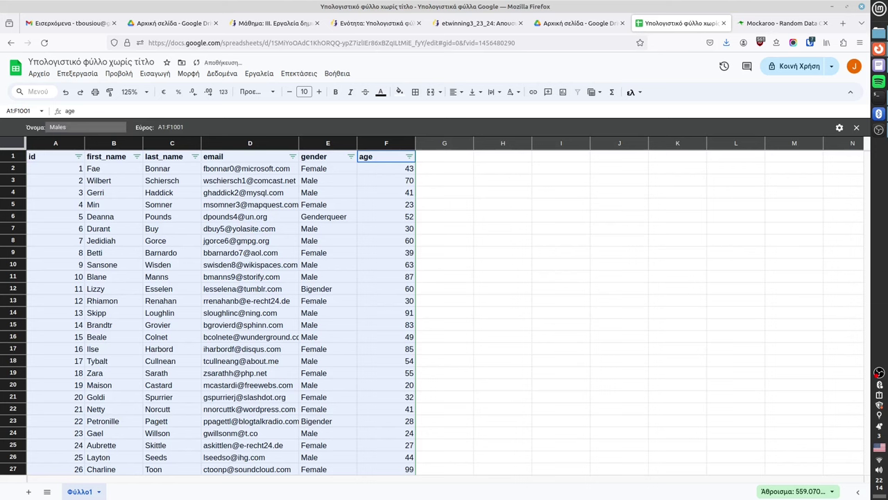
Step: Filter the gender column to show only Male rows (442 of 1,000)
left_click(351, 157)
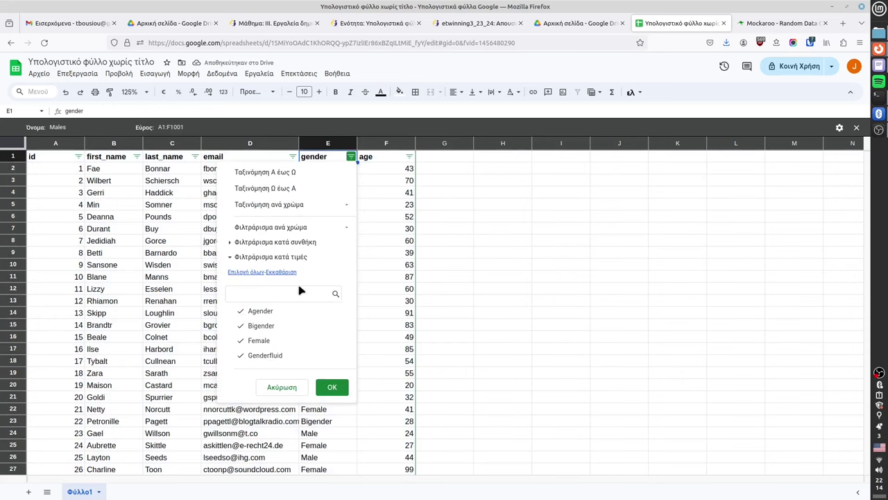
left_click(282, 272)
scroll(284, 324, "down", 2)
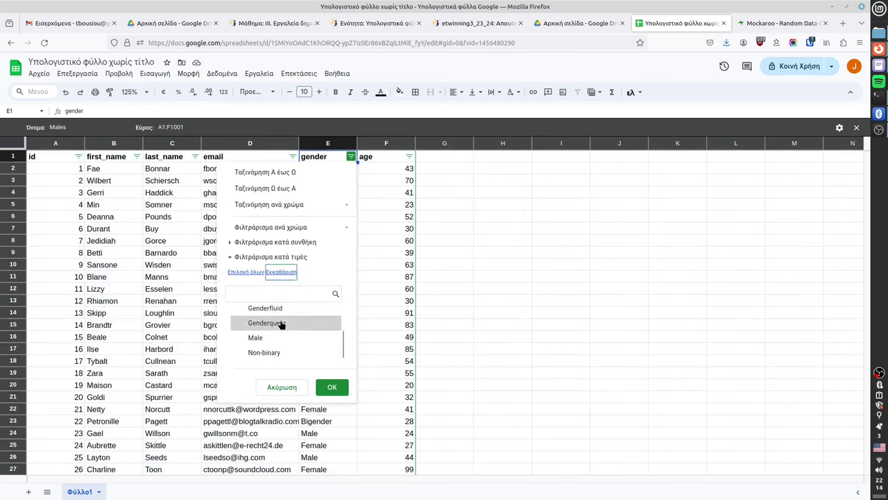
scroll(284, 323, "down", 1)
left_click(278, 325)
left_click(330, 387)
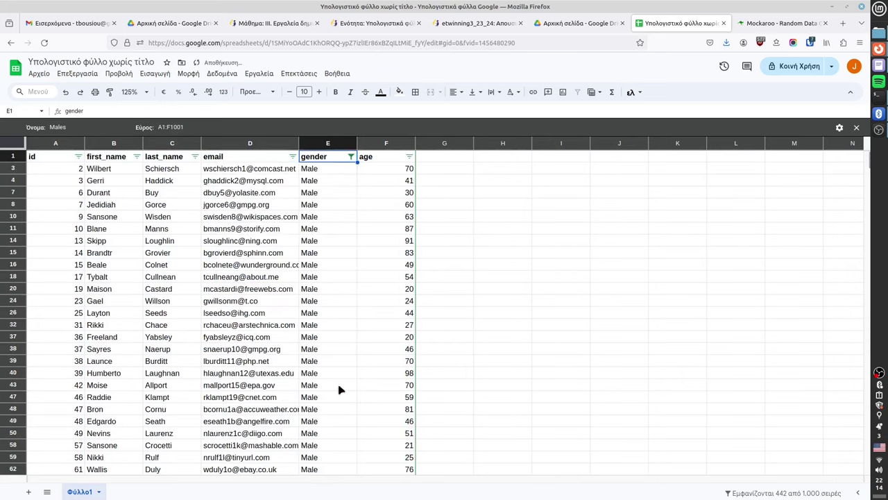
Step: Close the Males filter view so the full table shows unfiltered
left_click(839, 127)
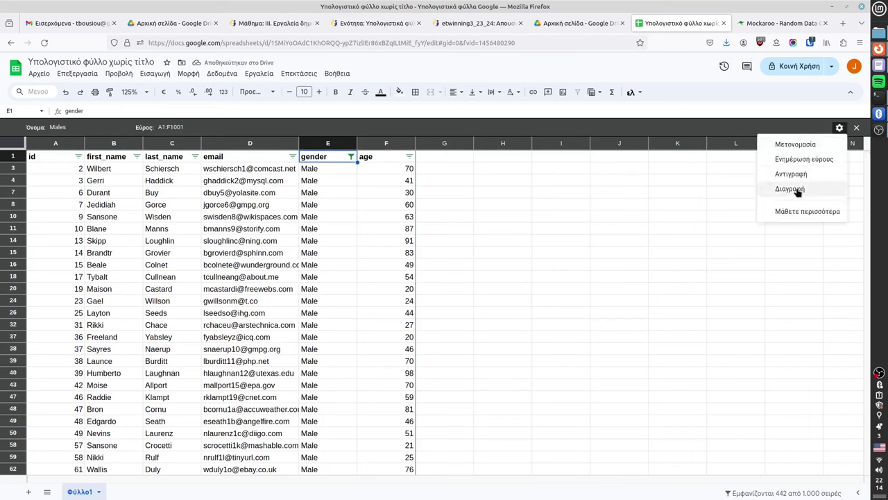
left_click(782, 131)
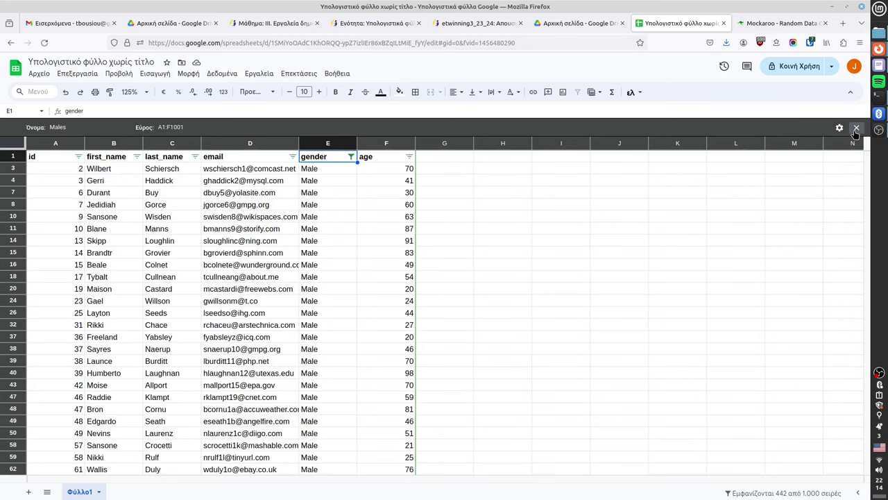
left_click(856, 130)
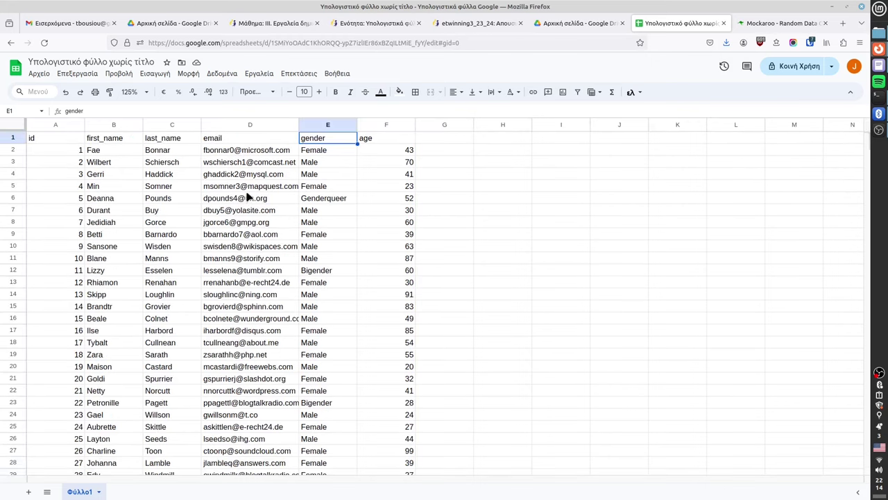
left_click(250, 186)
left_click(268, 271)
left_click(329, 199)
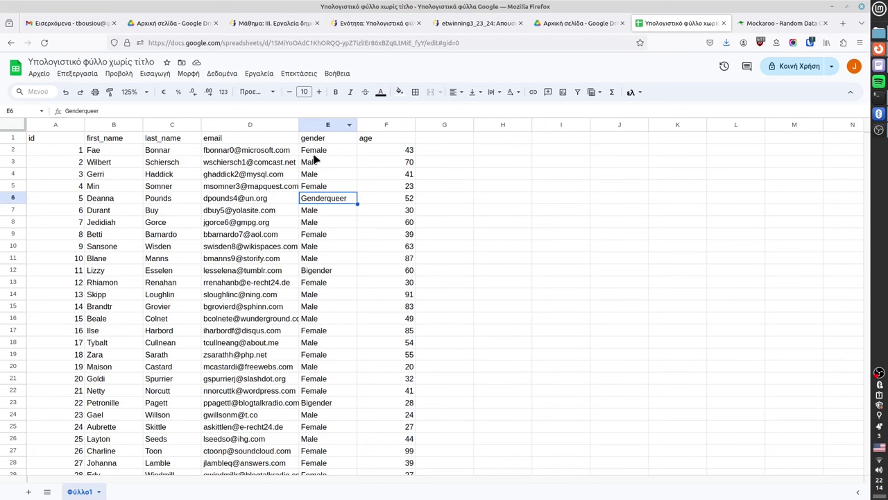
left_click(598, 96)
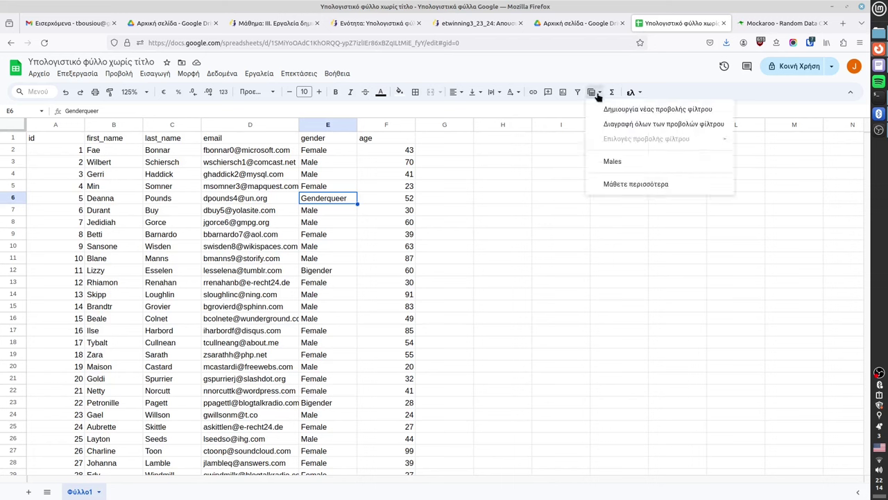
left_click(616, 164)
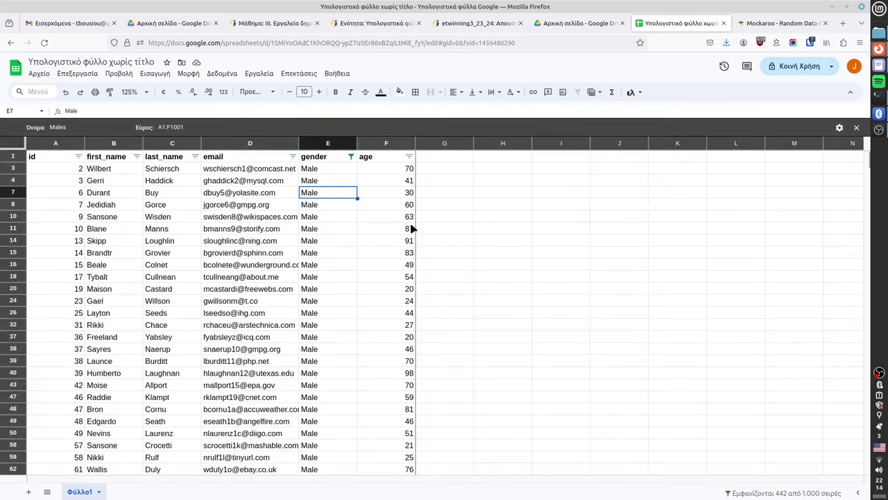
scroll(338, 283, "down", 2)
scroll(338, 283, "down", 5)
scroll(338, 284, "down", 5)
scroll(338, 300, "down", 5)
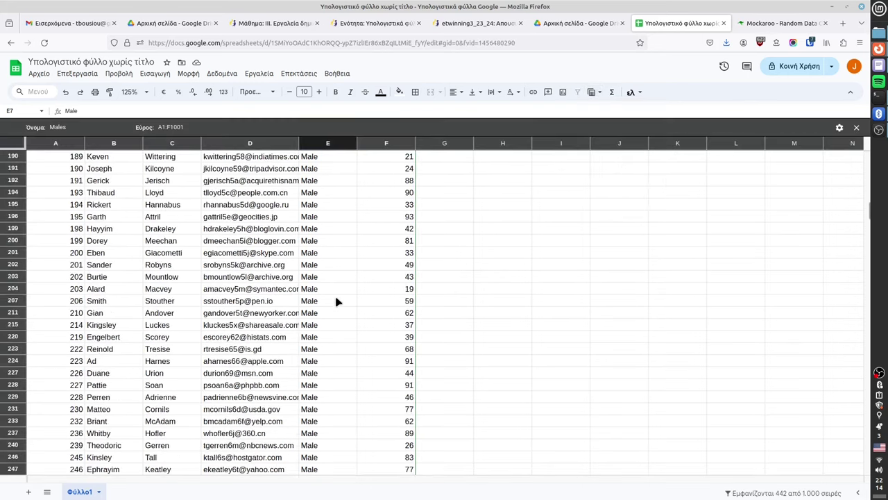
scroll(340, 304, "down", 5)
scroll(340, 304, "down", 5)
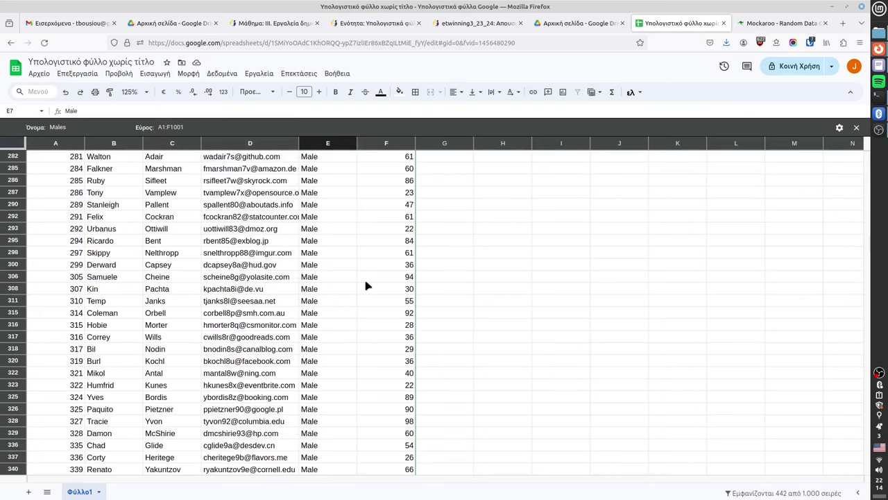
scroll(440, 258, "up", 3)
scroll(592, 199, "up", 1)
scroll(427, 179, "up", 2)
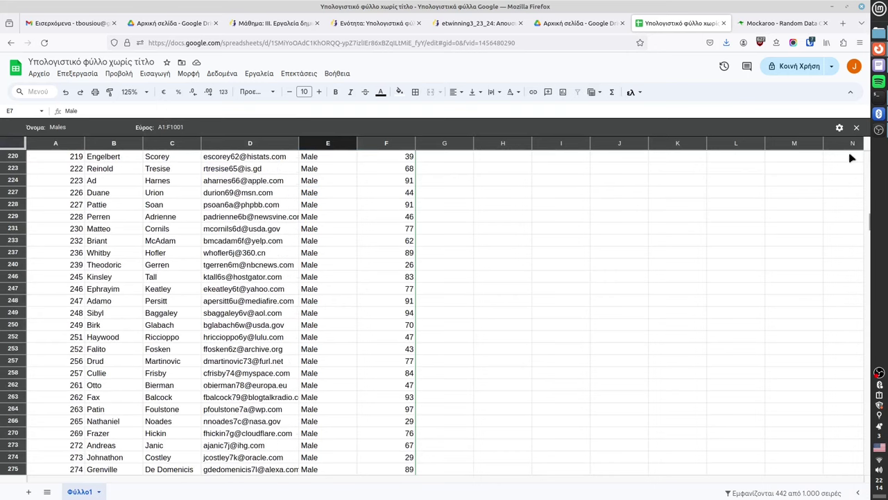
left_click(857, 127)
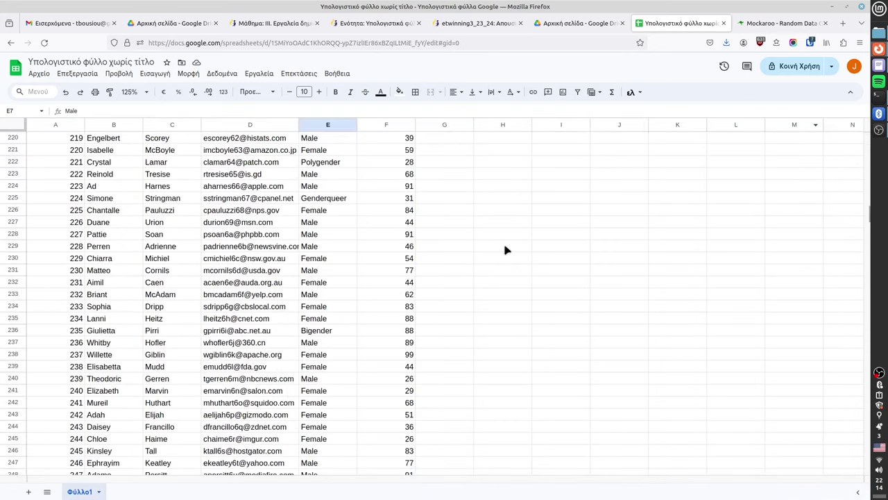
left_click(238, 212)
scroll(257, 234, "up", 3)
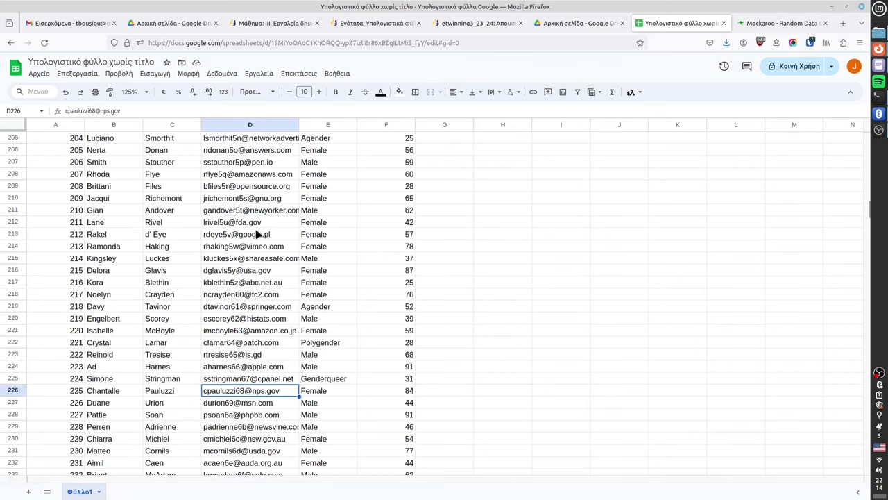
scroll(257, 234, "up", 1)
scroll(256, 234, "up", 1)
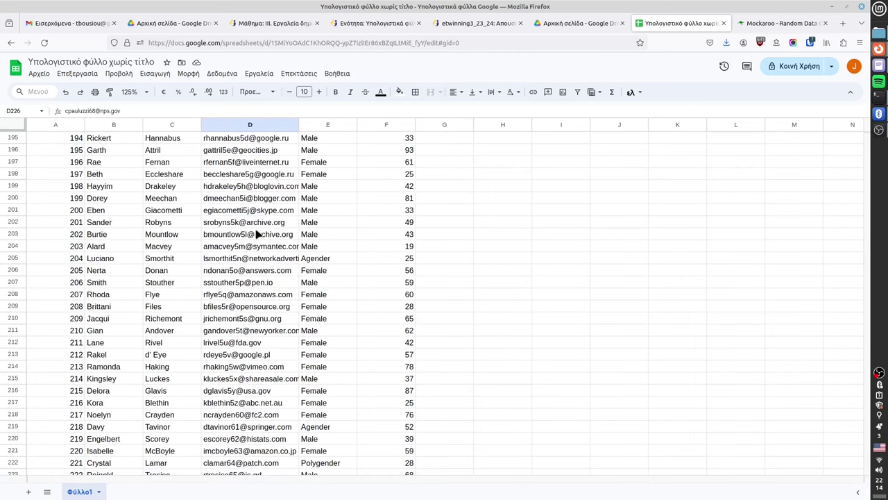